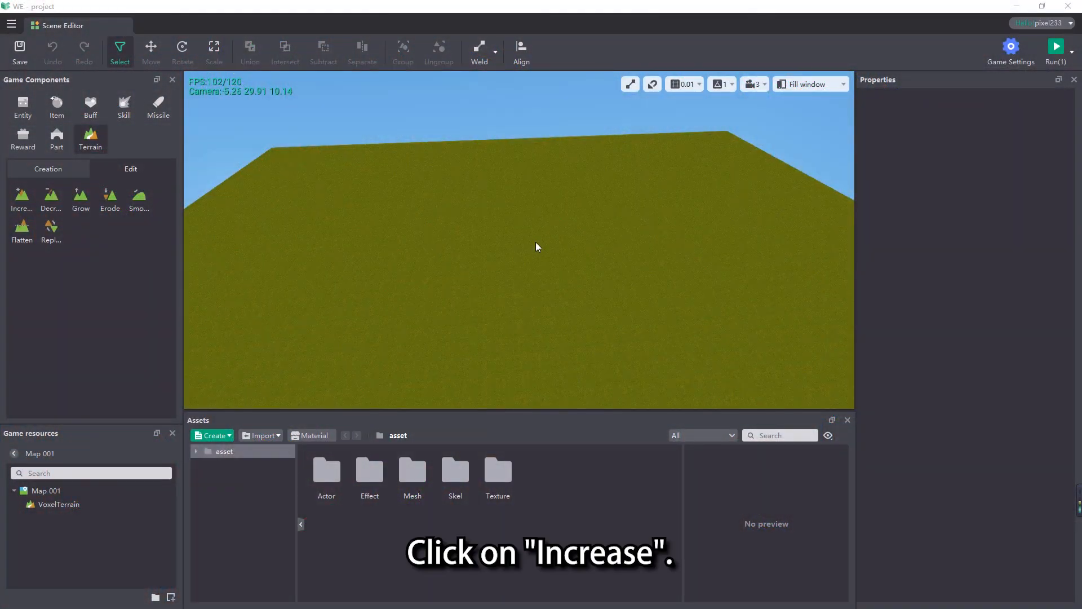
Step: Raise a small hill and a wider patch of joined mounds on the grass terrain with the Increase brush at size 6
left_click(27, 202)
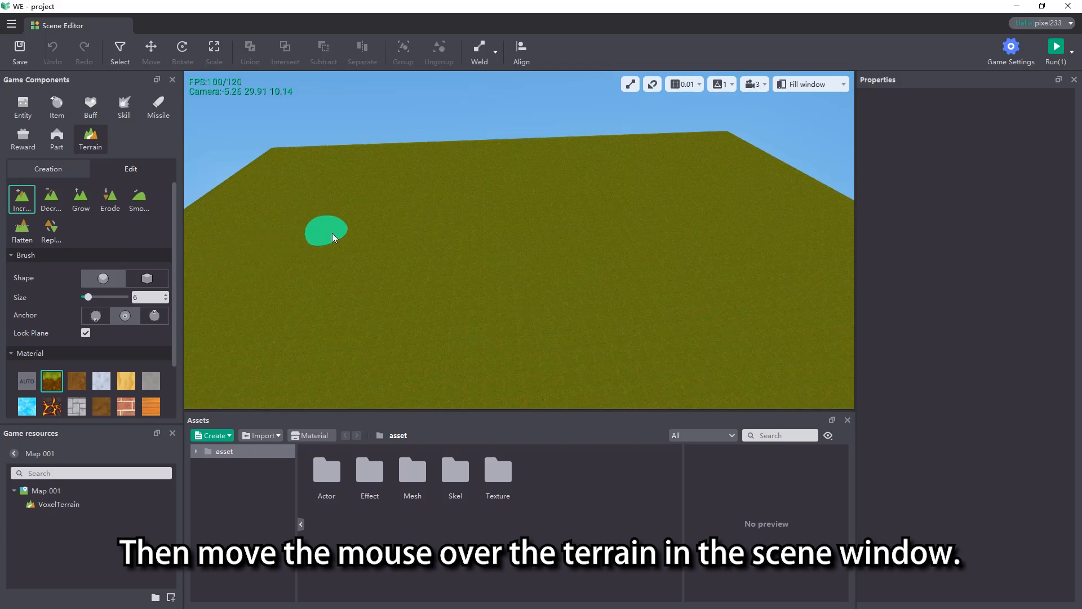
mouse_move(335, 235)
right_mouse_down()
mouse_move(396, 242)
mouse_move(355, 266)
mouse_move(304, 254)
mouse_move(340, 265)
mouse_move(345, 226)
right_mouse_up()
left_click(350, 232)
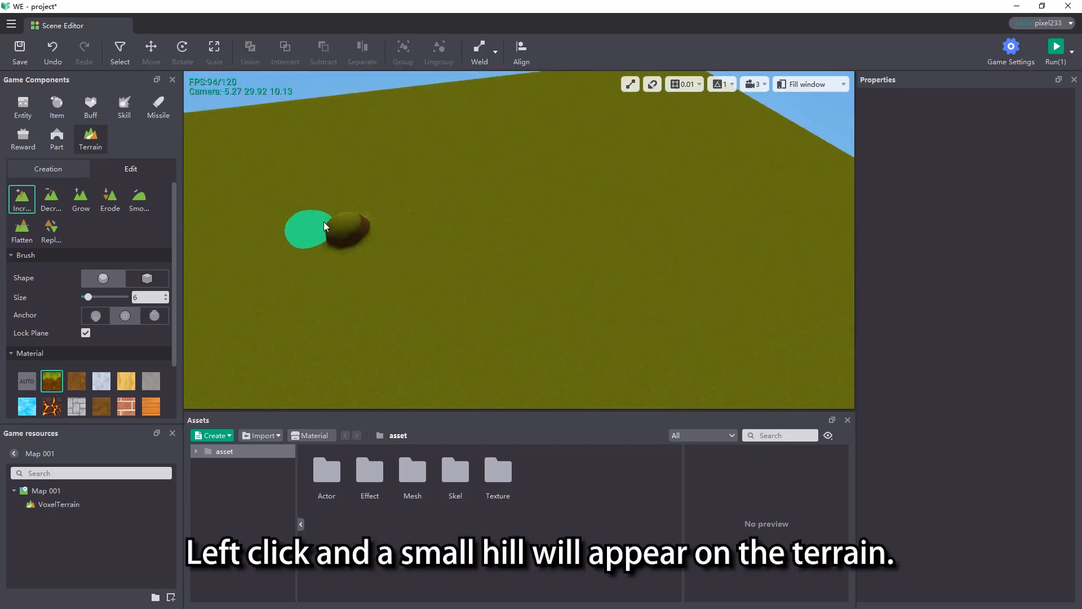
right_click_drag(431, 229, 371, 252)
left_click_drag(371, 251, 386, 252)
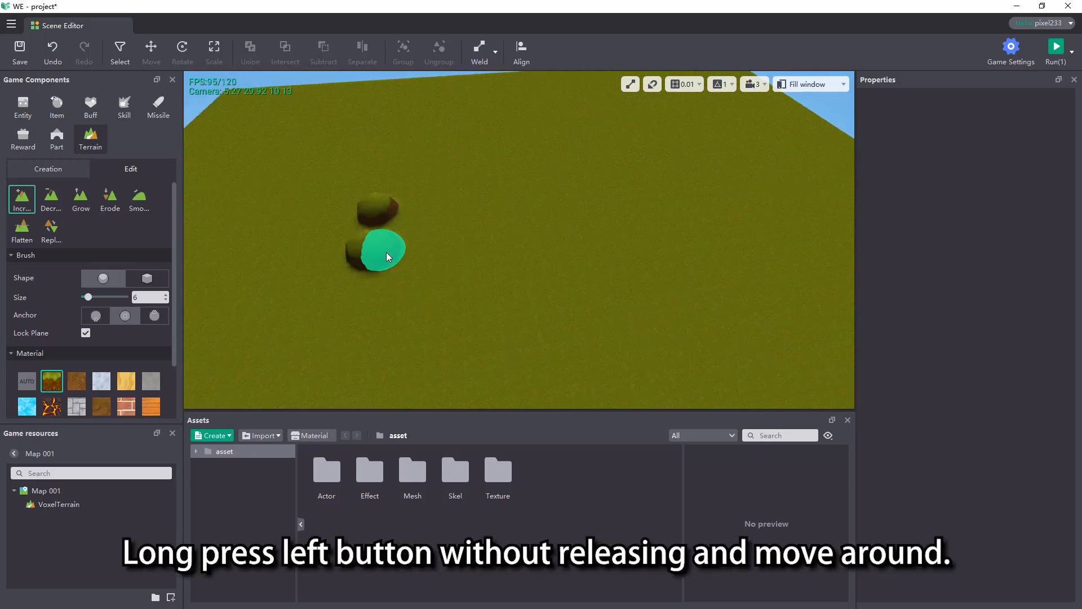
mouse_move(465, 245)
left_mouse_down()
mouse_move(478, 245)
mouse_move(417, 256)
mouse_move(473, 258)
mouse_move(404, 274)
mouse_move(448, 292)
left_mouse_up()
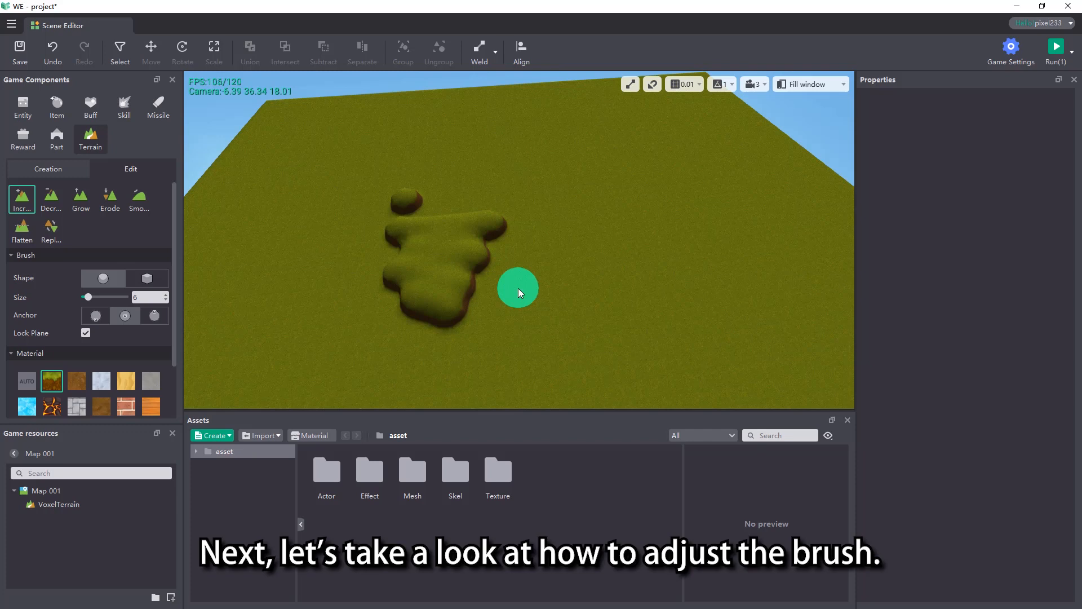
Step: Undo the hills painted on the grass terrain
key("ctrl+z")
key("ctrl+z")
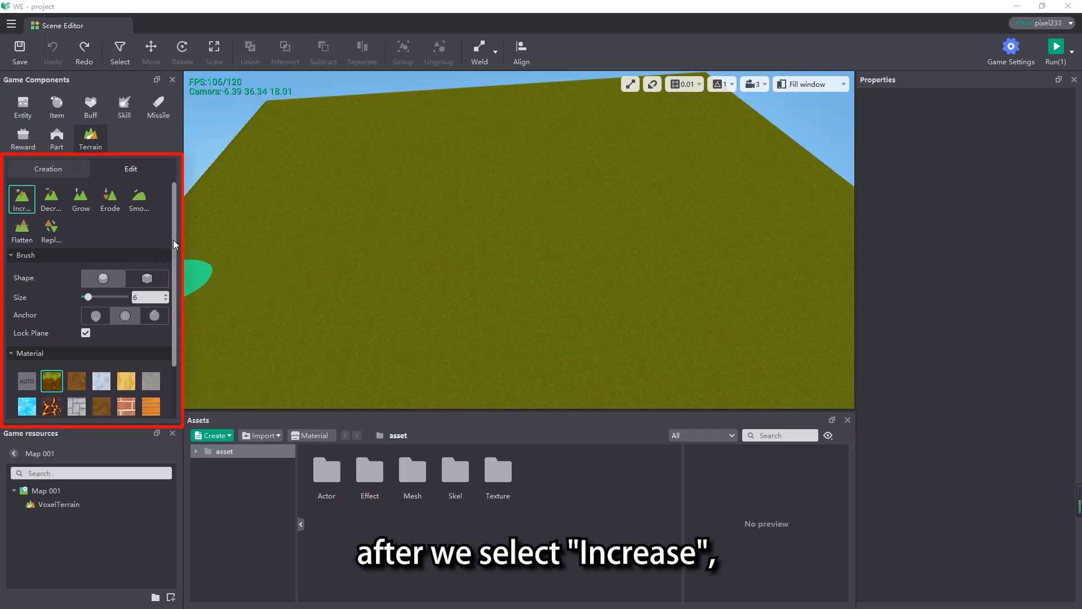
Step: Switch the Increase brush to the box shape and set its size to 3
mouse_move(175, 251)
left_mouse_down()
mouse_move(175, 289)
mouse_move(184, 227)
mouse_move(174, 316)
mouse_move(182, 251)
left_mouse_up()
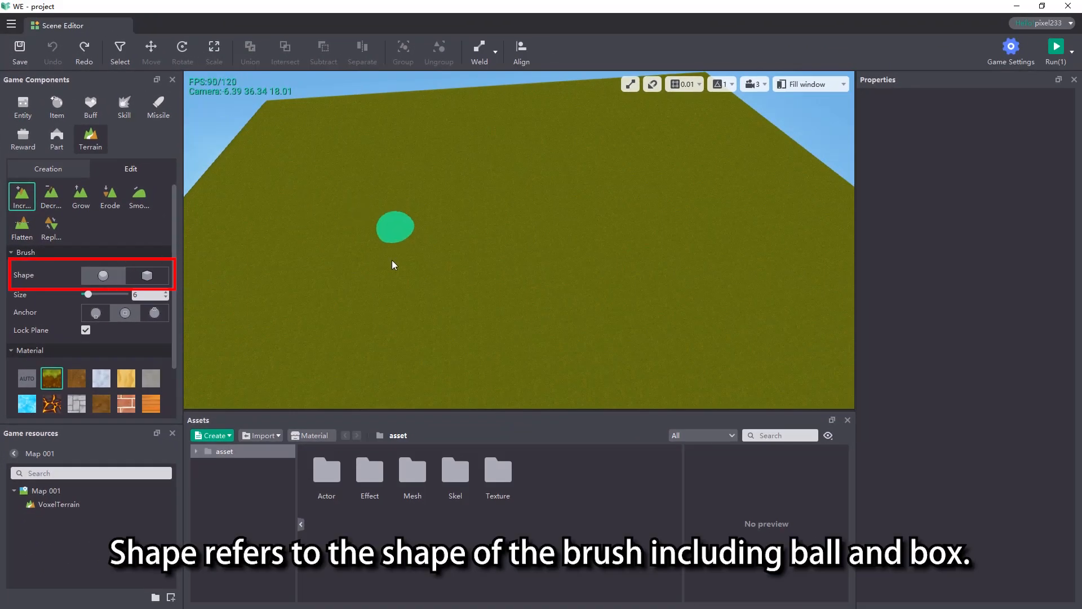
left_click(147, 275)
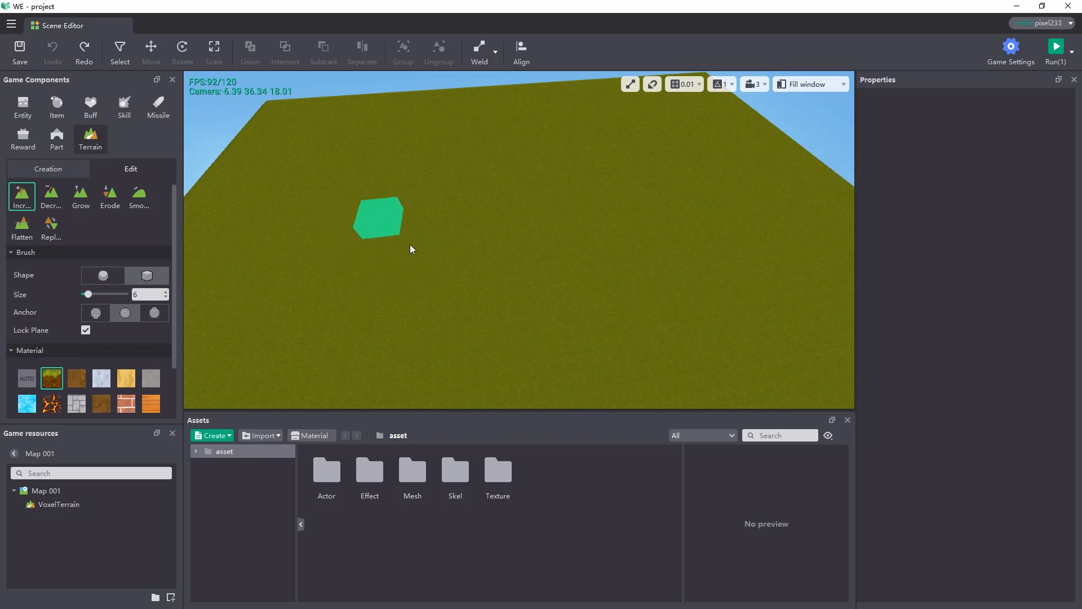
mouse_move(92, 297)
left_mouse_down()
mouse_move(105, 296)
mouse_move(89, 294)
left_mouse_up()
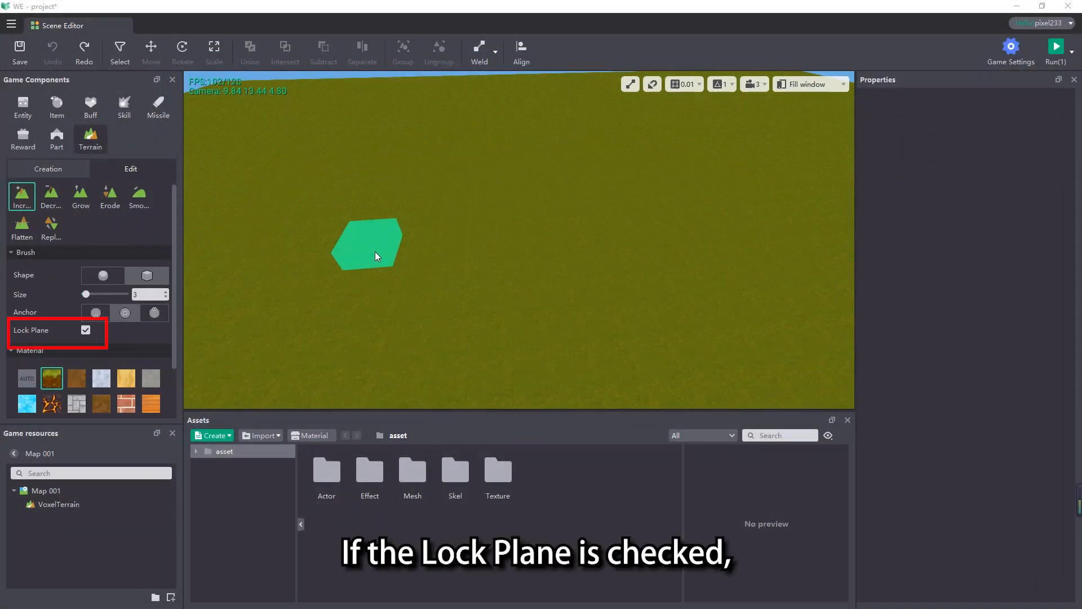
Step: Paint a ridge on the grass with Lock Plane enabled, and another stroke beside it with Lock Plane disabled
mouse_move(374, 251)
left_mouse_down()
mouse_move(394, 252)
mouse_move(364, 251)
mouse_move(411, 255)
left_mouse_up()
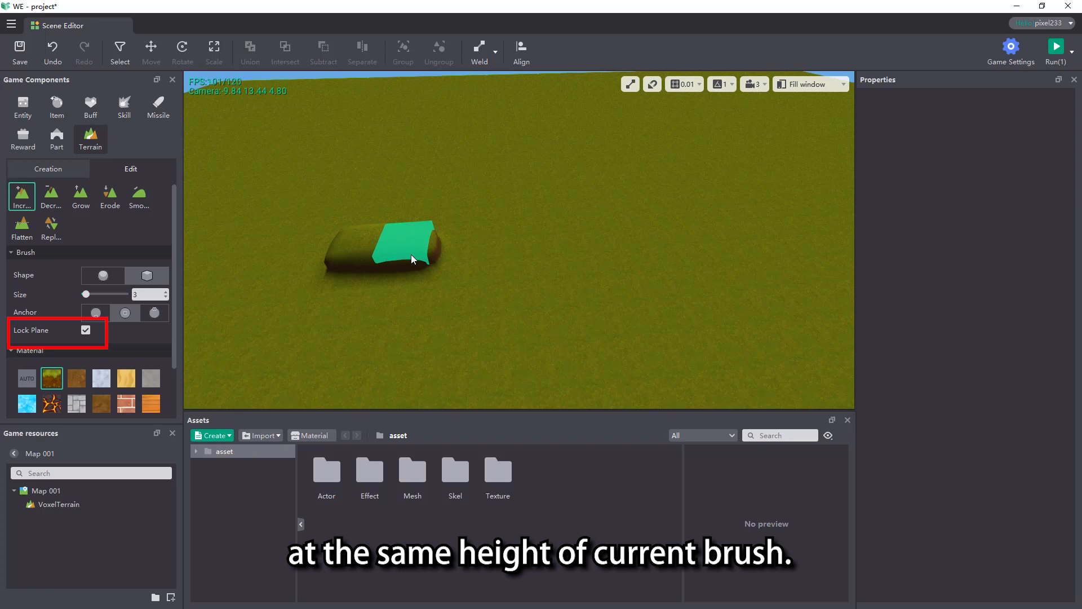
left_click(86, 331)
mouse_move(517, 252)
left_mouse_down()
mouse_move(498, 255)
mouse_move(576, 249)
left_mouse_up()
Step: Add one terrain block in the brown soil material and another in the red brick material on the grass
scroll(576, 249, "down", 5)
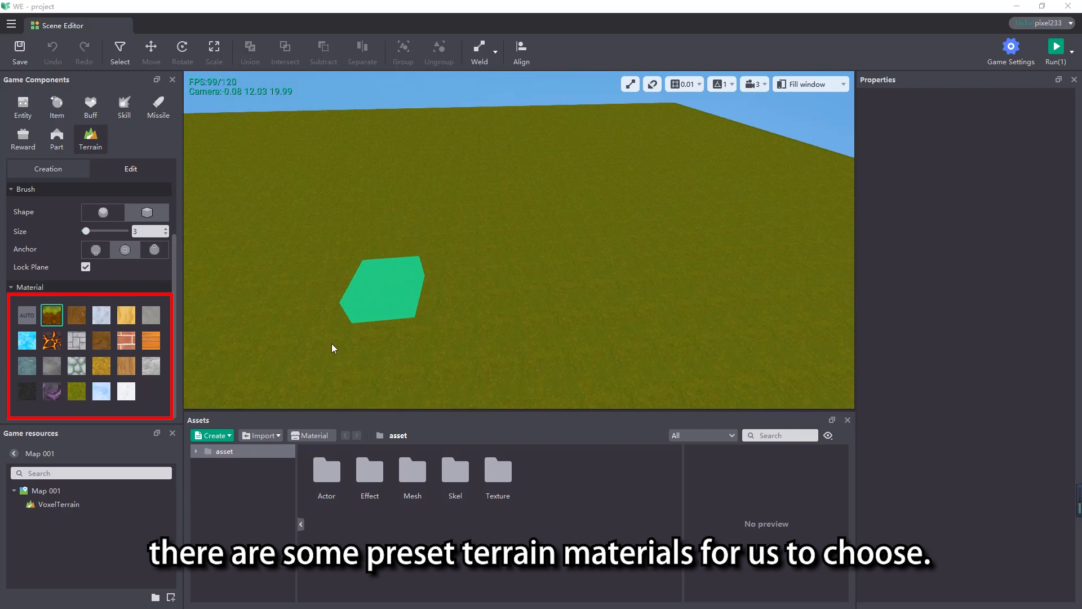
left_click(97, 348)
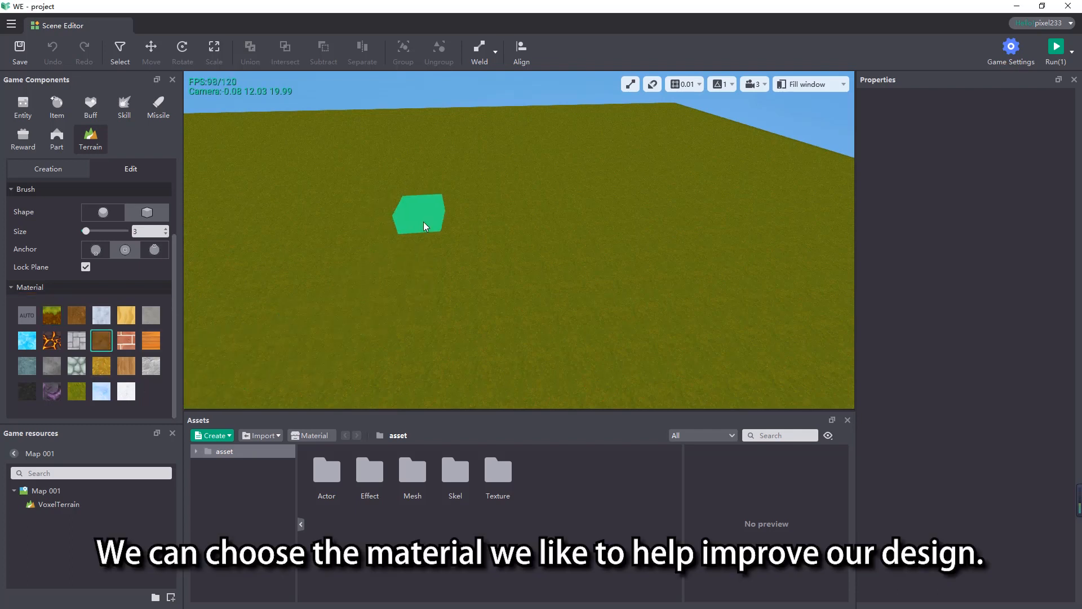
left_click(397, 253)
left_click(126, 345)
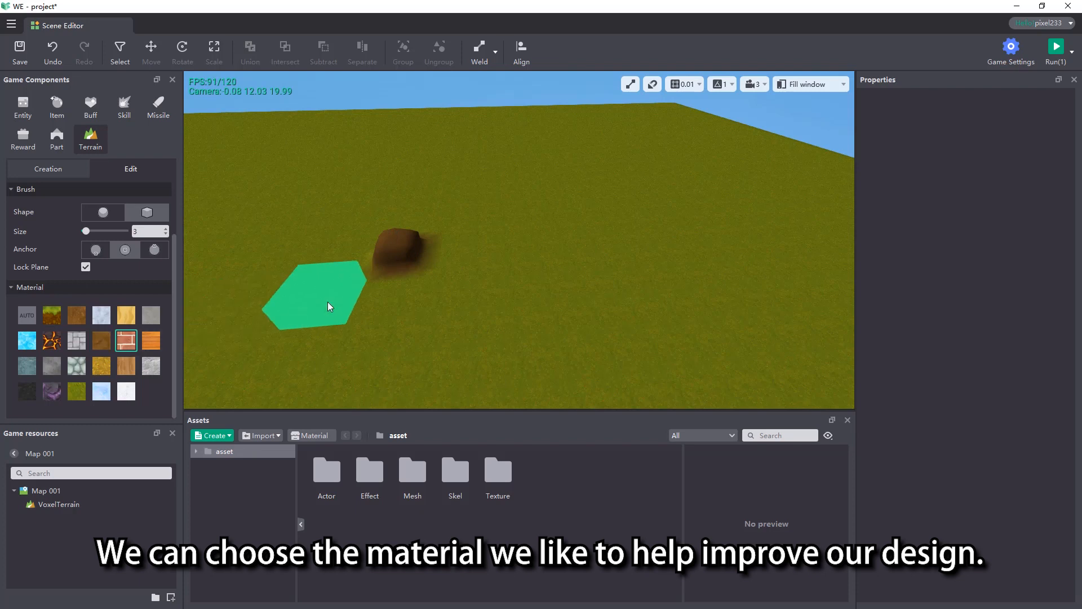
left_click(327, 302)
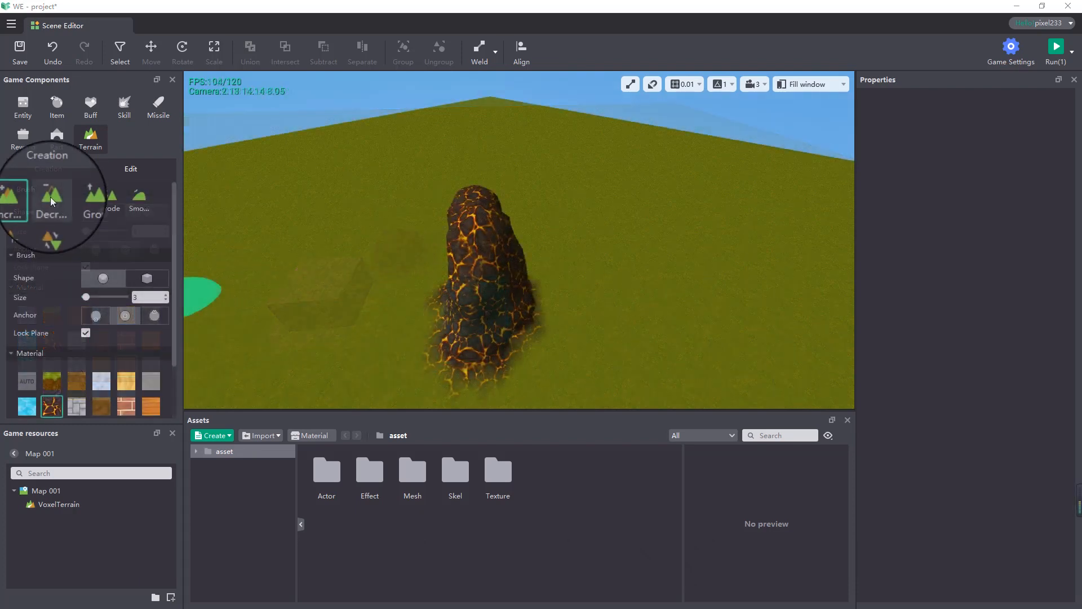
Step: Carve away the lava rock column with the Decrease brush, using the ball shape at size 3
left_click(50, 198)
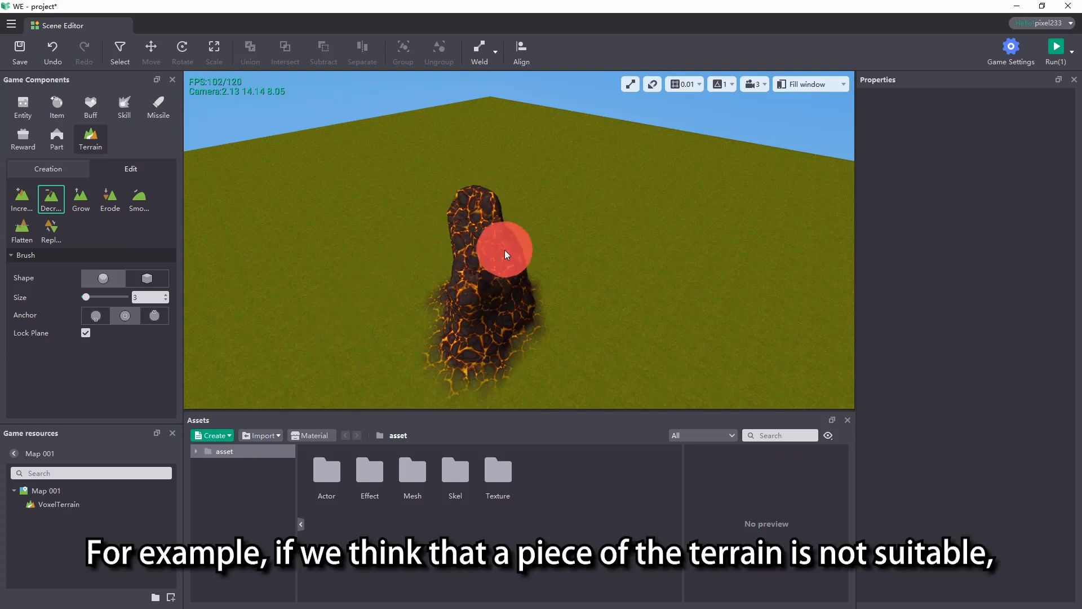
mouse_move(472, 275)
left_mouse_down()
mouse_move(470, 206)
mouse_move(480, 231)
mouse_move(454, 237)
mouse_move(487, 254)
mouse_move(456, 244)
left_mouse_up()
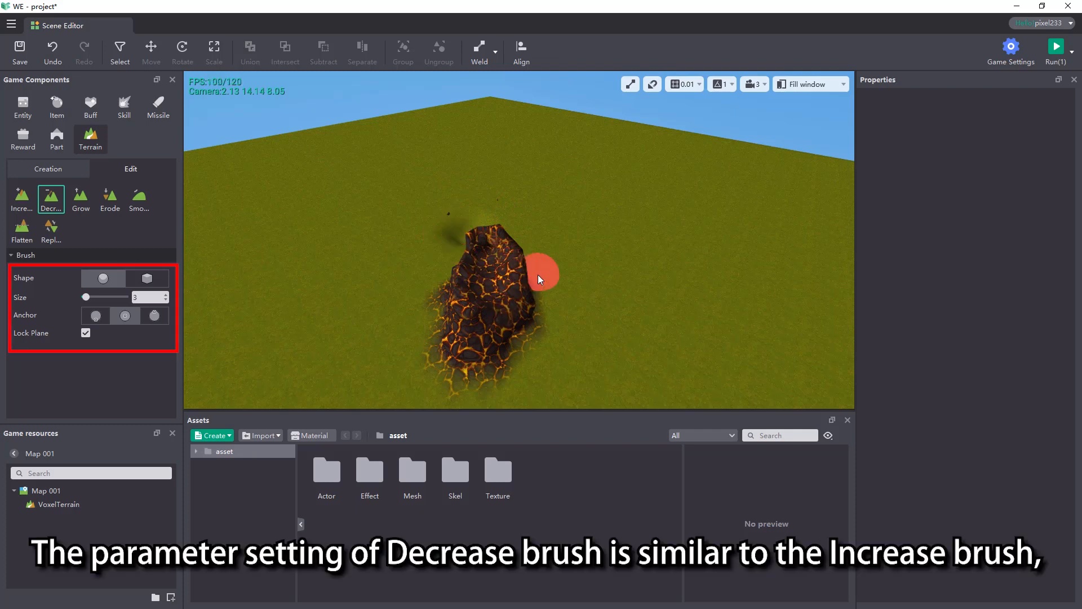
right_click_drag(538, 275, 454, 279)
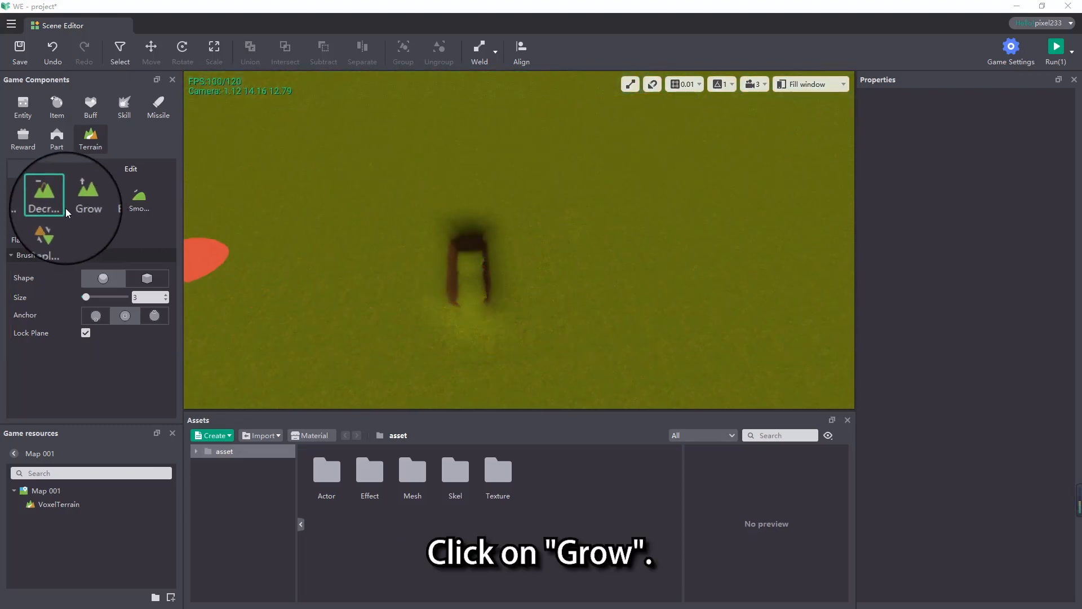
Step: Raise soft mounds on the grass with the Grow brush at size 6 and strength 1.0
left_click(77, 204)
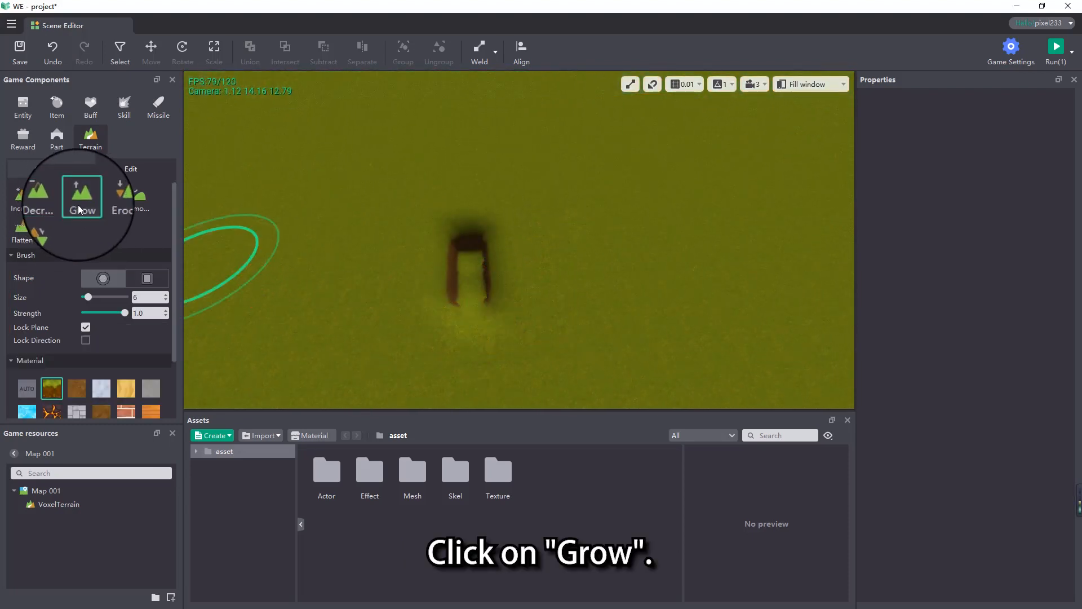
mouse_move(259, 244)
left_mouse_down()
mouse_move(295, 245)
mouse_move(306, 269)
mouse_move(314, 251)
mouse_move(326, 313)
mouse_move(455, 239)
mouse_move(554, 255)
left_mouse_up()
mouse_move(499, 332)
left_mouse_down()
mouse_move(526, 245)
mouse_move(535, 271)
mouse_move(434, 269)
mouse_move(446, 258)
left_mouse_up()
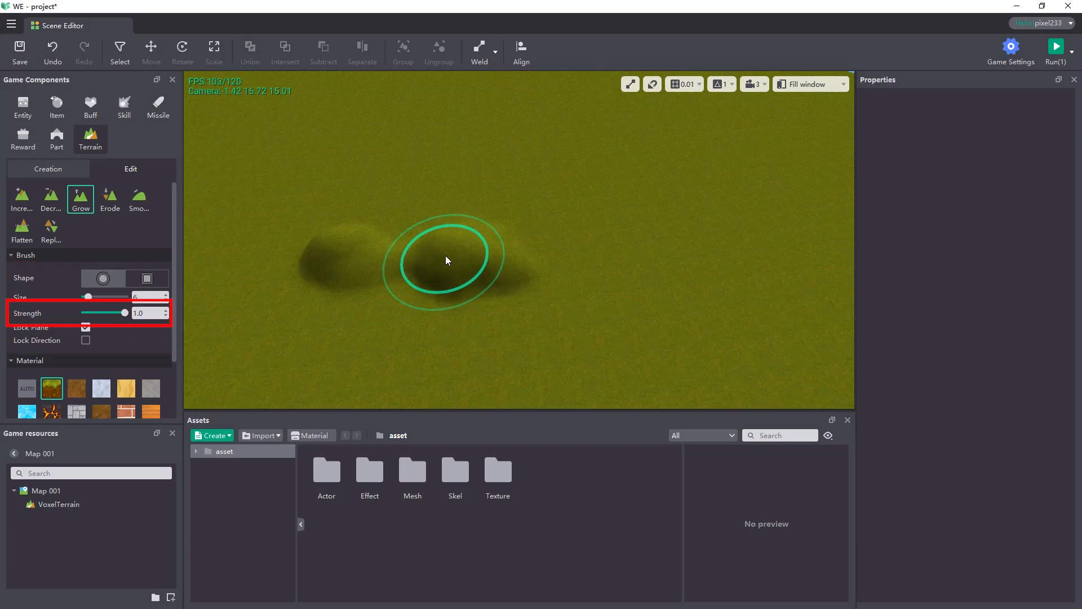
Step: Build up the mounds with the Grow brush at strength 0.5, and again at strength 1.0
left_click_drag(124, 312, 102, 314)
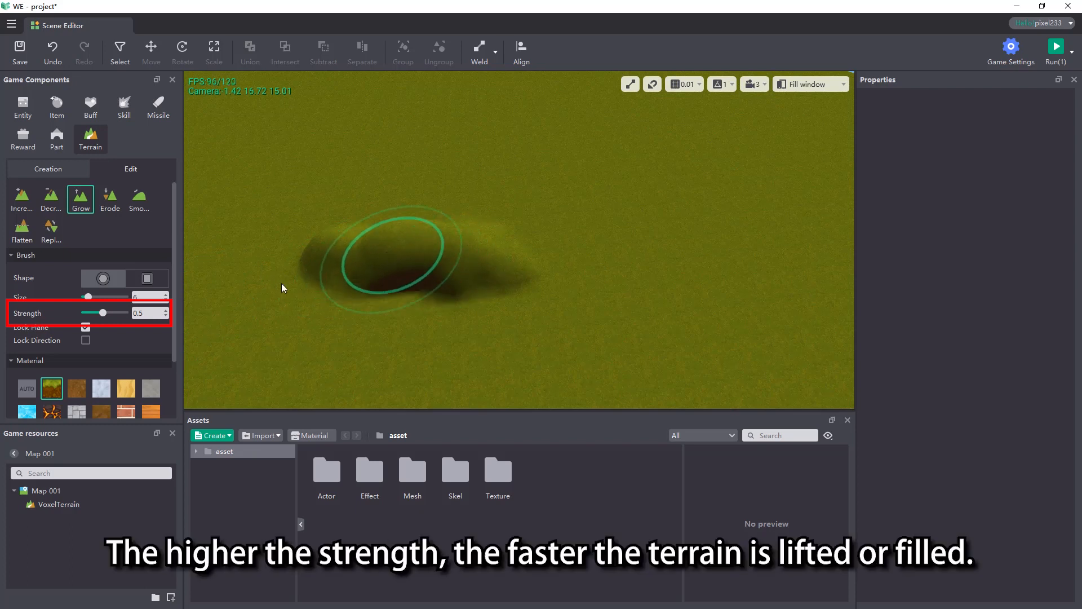
left_click_drag(103, 312, 124, 313)
mouse_move(384, 254)
left_mouse_down()
mouse_move(422, 267)
mouse_move(455, 243)
mouse_move(442, 249)
mouse_move(485, 256)
left_mouse_up()
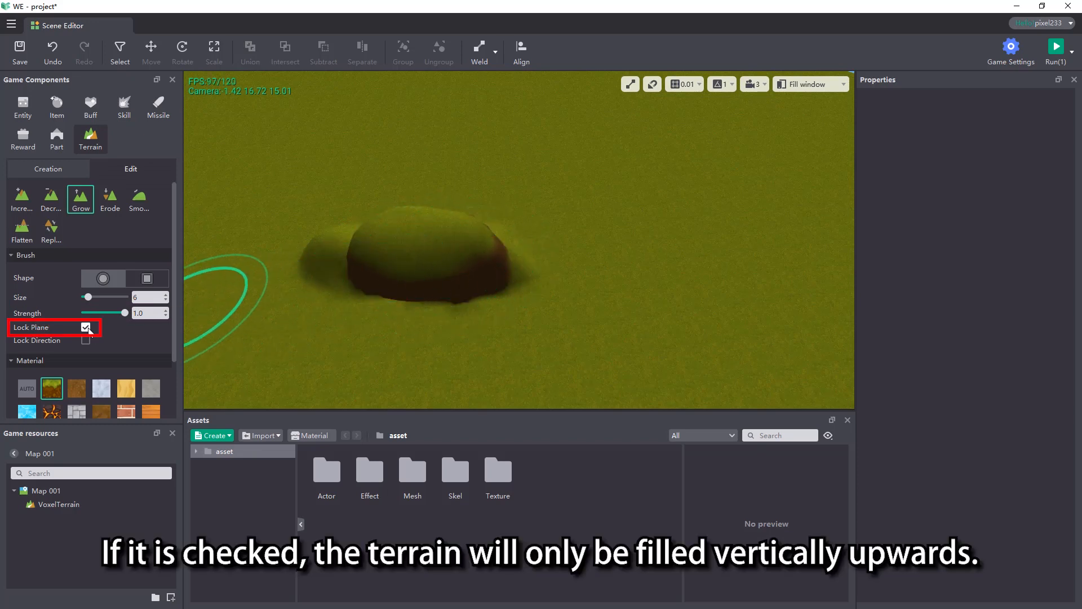
Step: Grow the mound upward with Lock Plane enabled, and extend it further with Lock Plane disabled
mouse_move(415, 254)
left_mouse_down()
mouse_move(455, 239)
mouse_move(395, 219)
mouse_move(441, 222)
left_mouse_up()
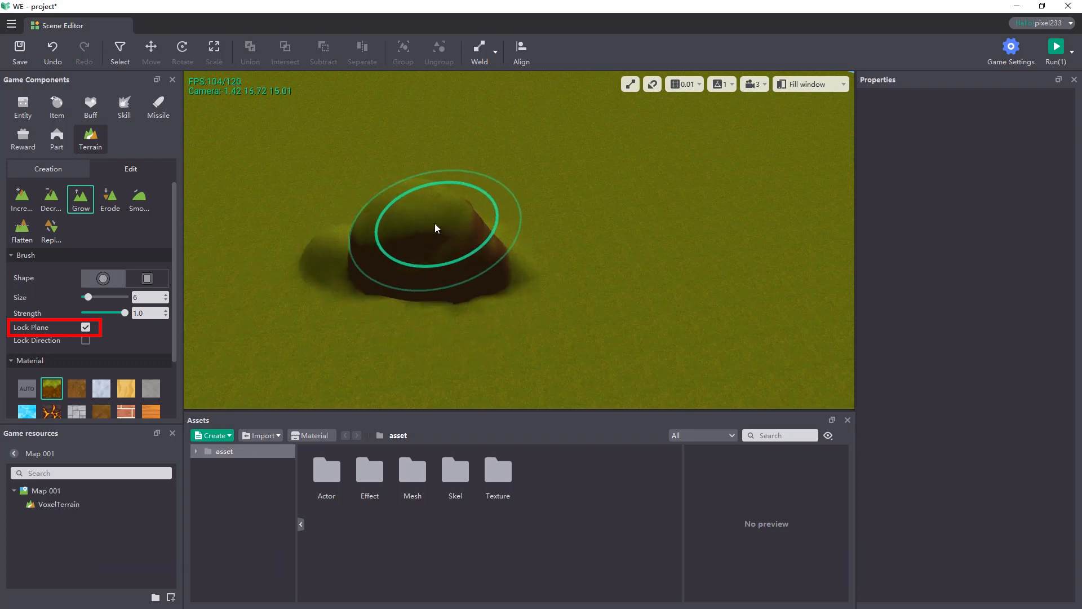
left_click(86, 327)
mouse_move(394, 254)
left_mouse_down()
mouse_move(426, 243)
mouse_move(514, 295)
mouse_move(374, 299)
mouse_move(547, 307)
mouse_move(353, 273)
mouse_move(466, 307)
mouse_move(474, 232)
mouse_move(414, 232)
left_mouse_up()
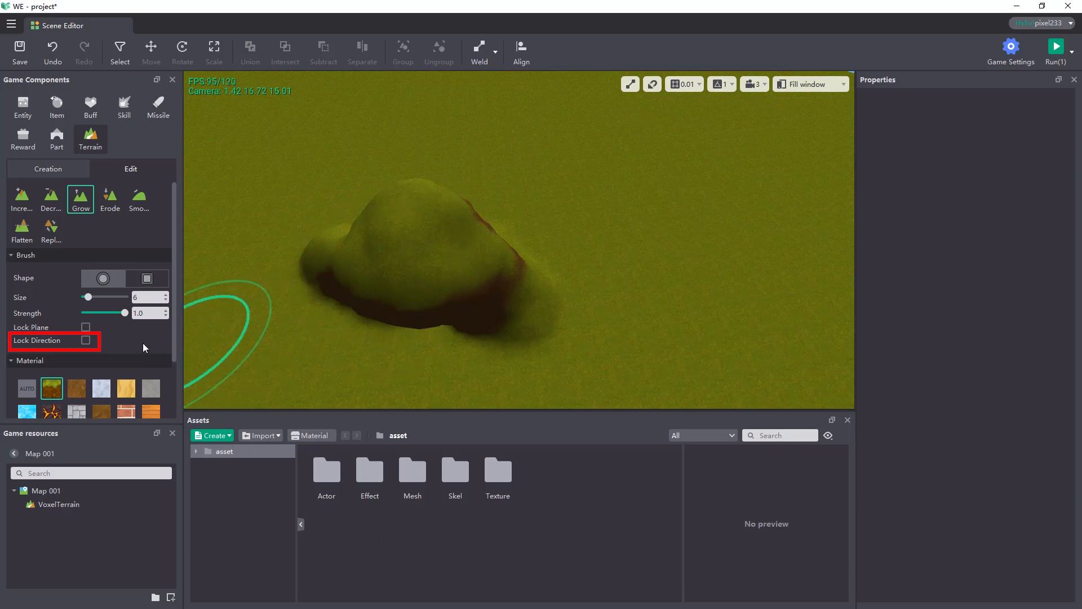
Step: Grow the hill's side with Lock Direction enabled, and extend it again with Lock Direction disabled
left_click(87, 341)
mouse_move(395, 259)
left_mouse_down()
mouse_move(394, 235)
mouse_move(411, 232)
left_mouse_up()
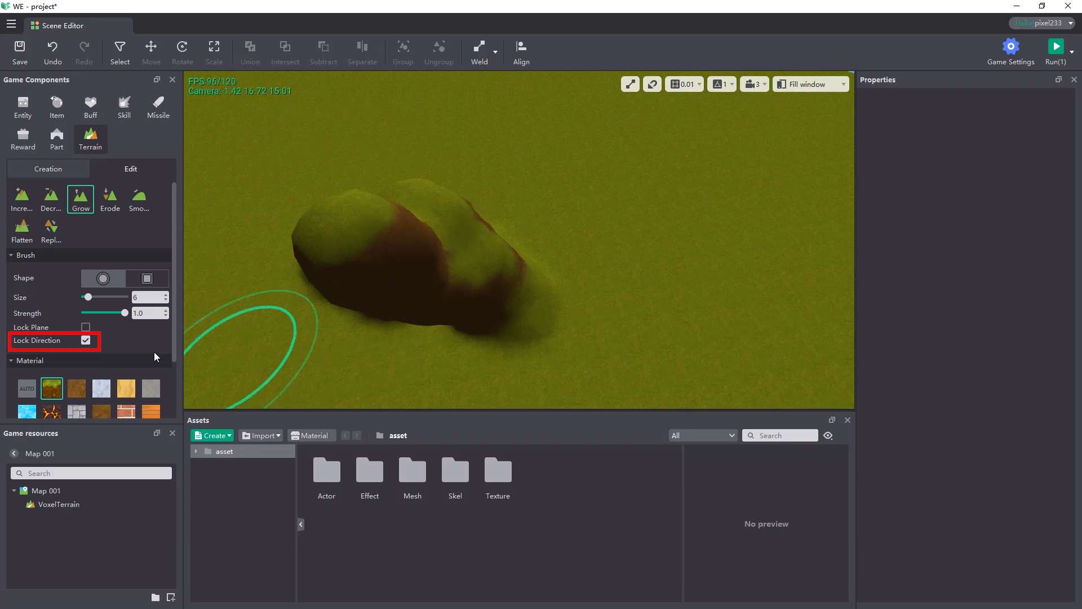
left_click(85, 339)
mouse_move(440, 273)
left_mouse_down()
mouse_move(523, 246)
mouse_move(446, 292)
mouse_move(510, 211)
mouse_move(532, 228)
mouse_move(477, 238)
mouse_move(551, 220)
mouse_move(466, 216)
mouse_move(323, 241)
left_mouse_up()
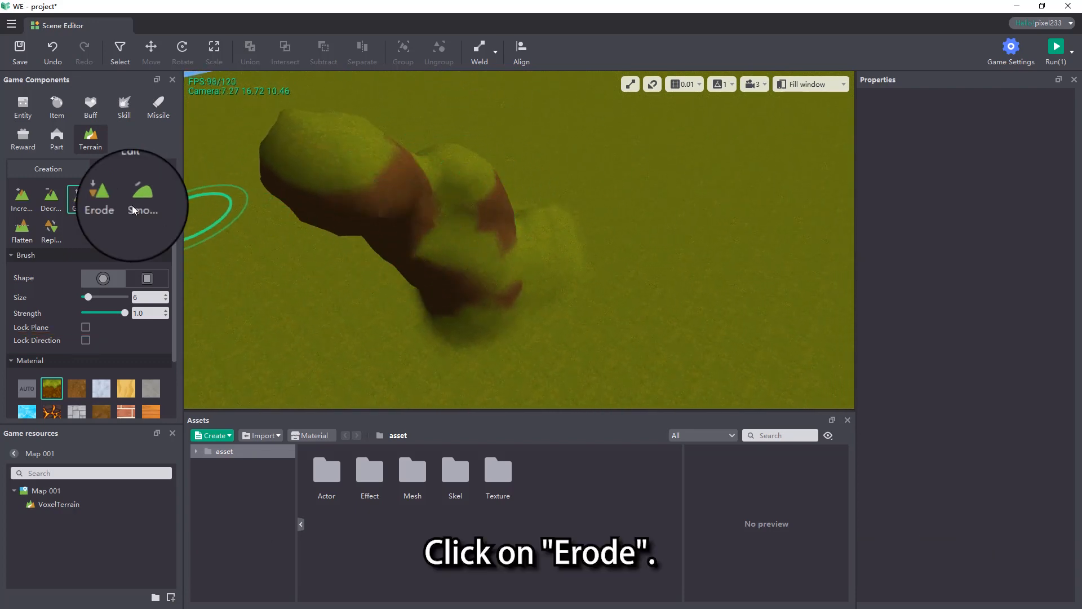
Step: Wear away parts of the grown hill with the Erode brush at size 6 and strength 1.0
left_click(113, 199)
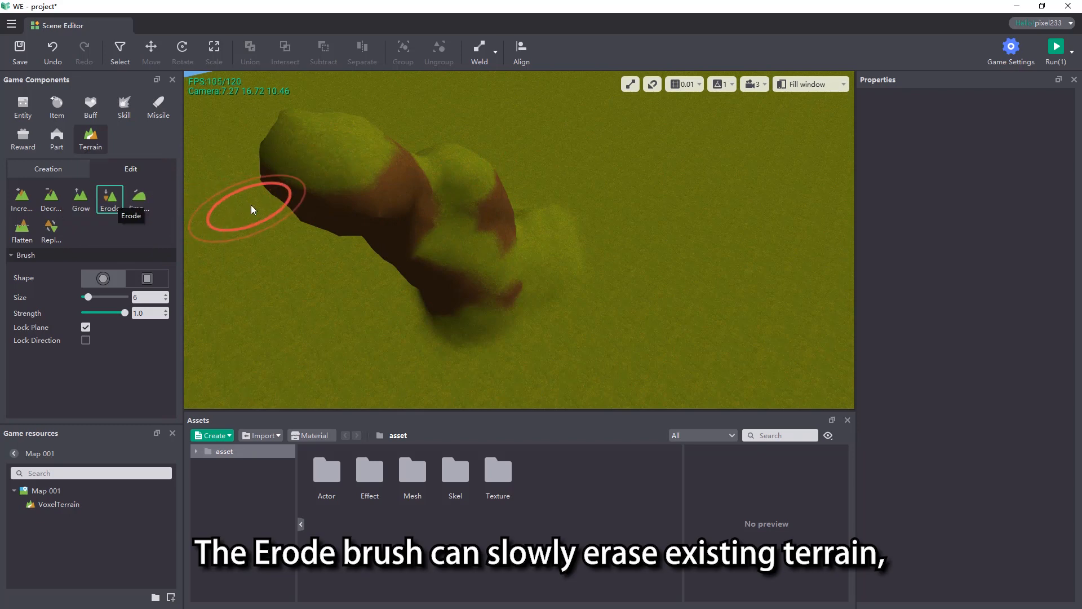
mouse_move(357, 201)
left_mouse_down()
mouse_move(421, 198)
mouse_move(343, 140)
mouse_move(316, 166)
mouse_move(411, 171)
mouse_move(485, 246)
mouse_move(420, 226)
mouse_move(315, 146)
mouse_move(394, 184)
mouse_move(325, 184)
mouse_move(427, 205)
mouse_move(360, 186)
left_mouse_up()
middle_click_drag(359, 185, 391, 248)
mouse_move(391, 248)
left_mouse_down()
mouse_move(381, 291)
mouse_move(428, 234)
mouse_move(362, 254)
left_mouse_up()
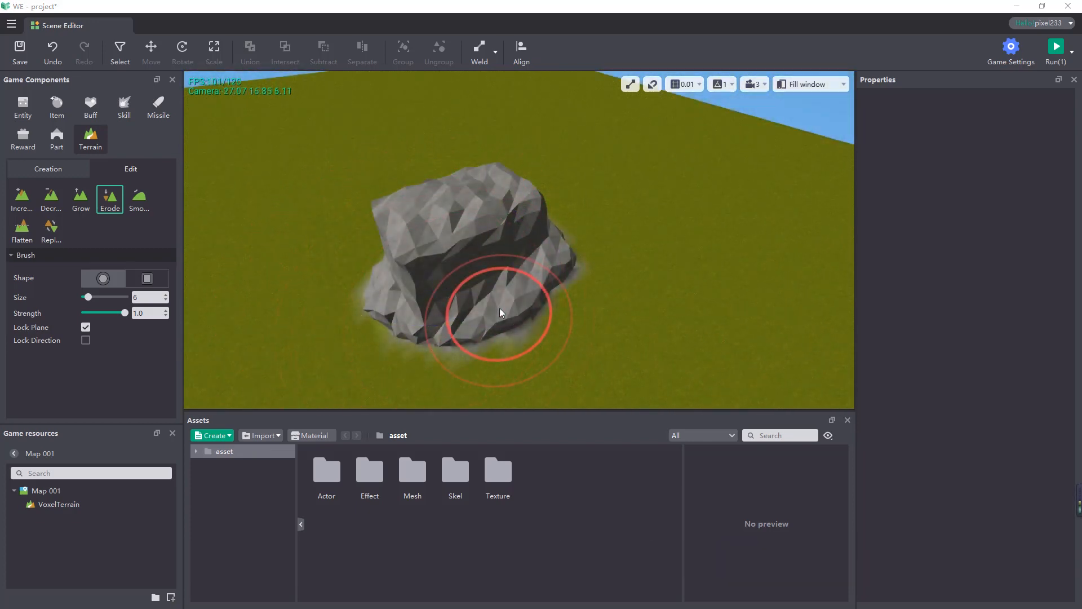
Step: Smooth the faceted grey rock with the Smooth brush at strength 0.5, and again at strength 1.0
left_click(138, 206)
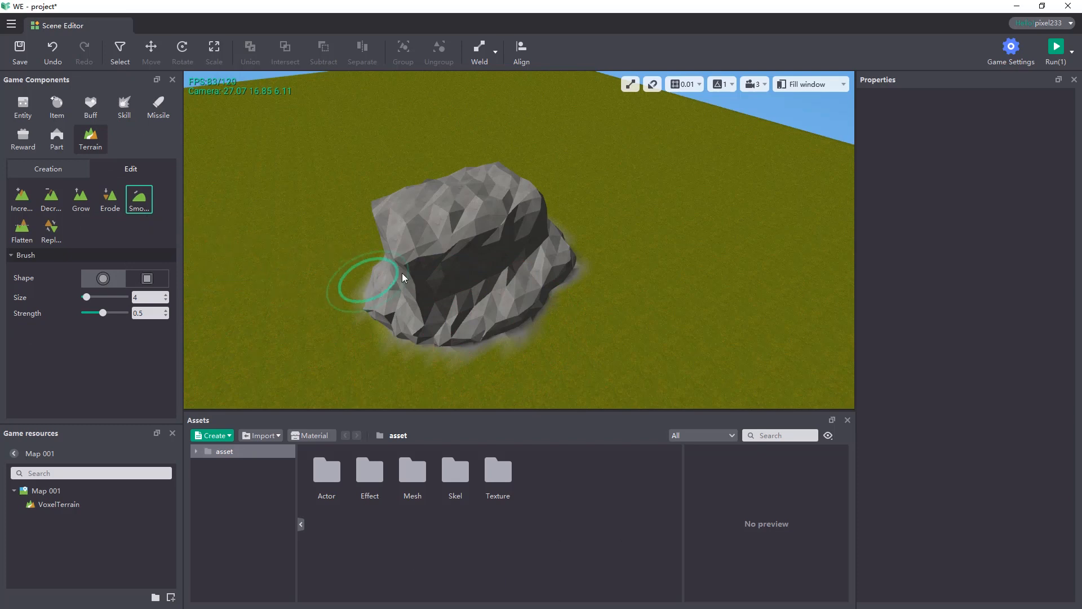
mouse_move(401, 273)
left_mouse_down()
mouse_move(415, 253)
mouse_move(496, 242)
mouse_move(425, 201)
mouse_move(524, 215)
mouse_move(478, 230)
left_mouse_up()
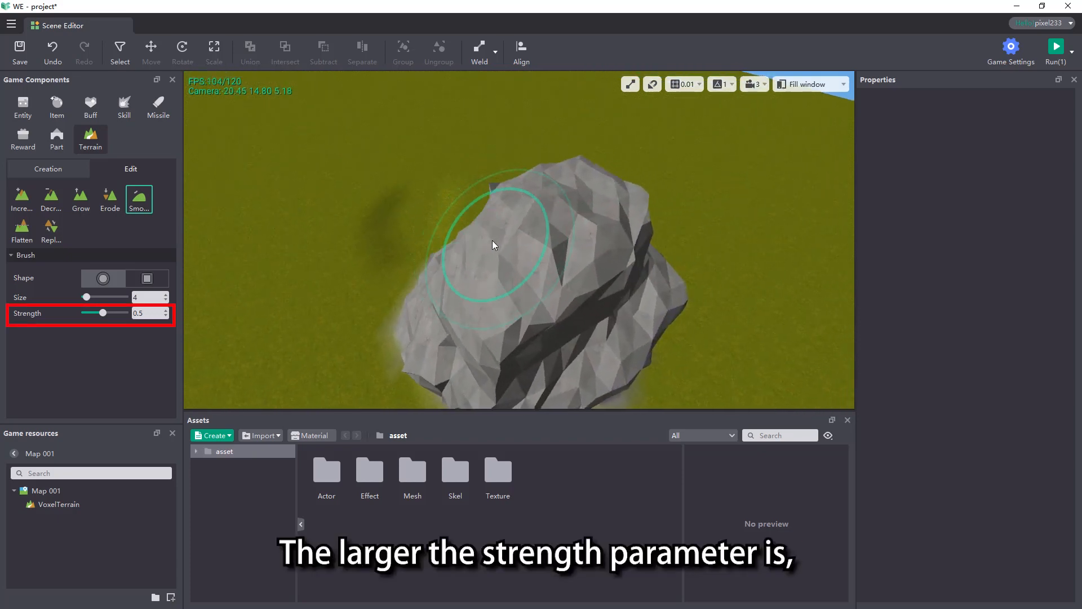
left_click_drag(115, 313, 127, 313)
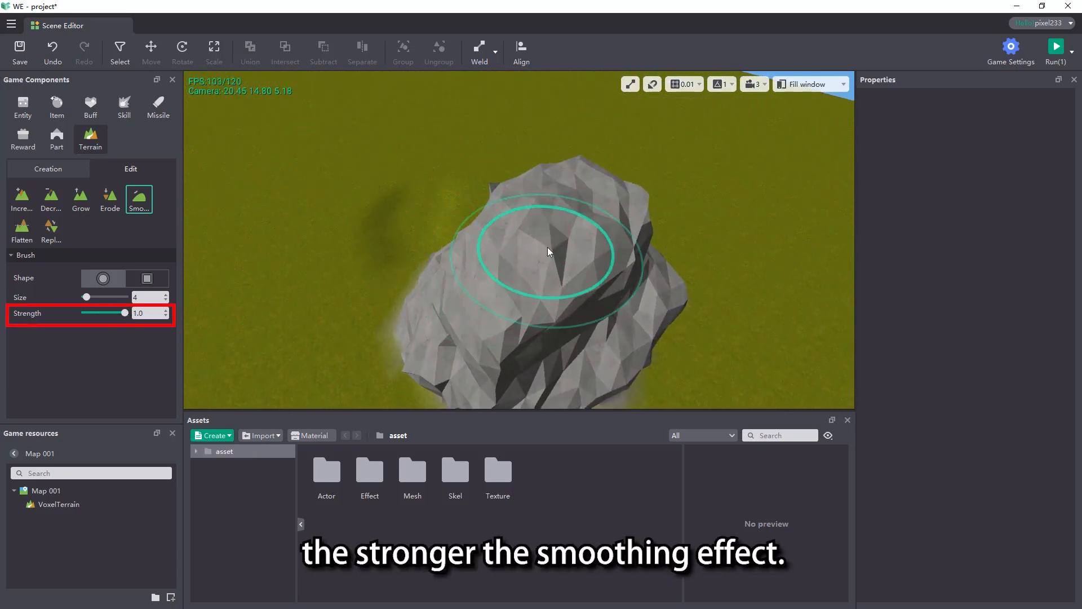
mouse_move(548, 248)
left_mouse_down()
mouse_move(524, 192)
mouse_move(625, 220)
mouse_move(563, 208)
mouse_move(520, 262)
left_mouse_up()
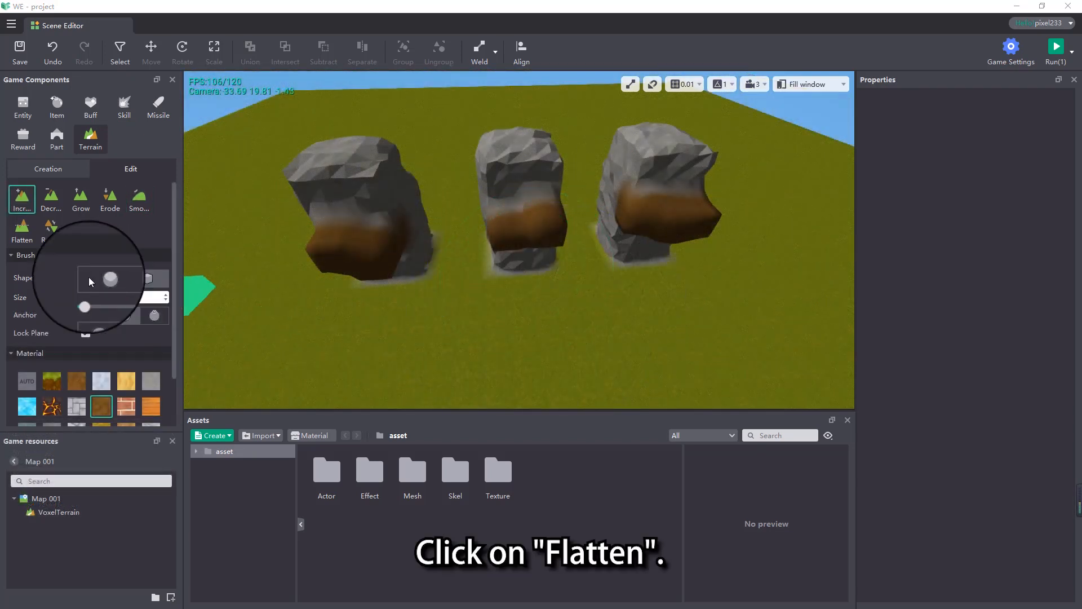
Step: Cut the top off the leftmost rock pillar with the Flatten brush in the mode that eliminates terrain above
left_click(22, 237)
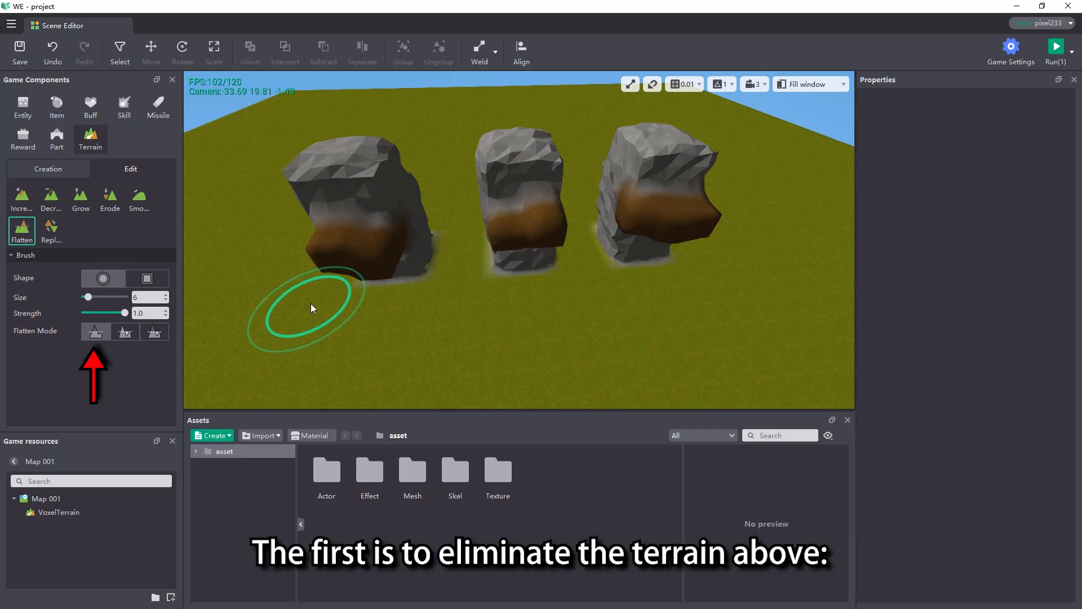
mouse_move(310, 308)
left_mouse_down()
mouse_move(321, 249)
mouse_move(362, 212)
mouse_move(391, 160)
left_mouse_up()
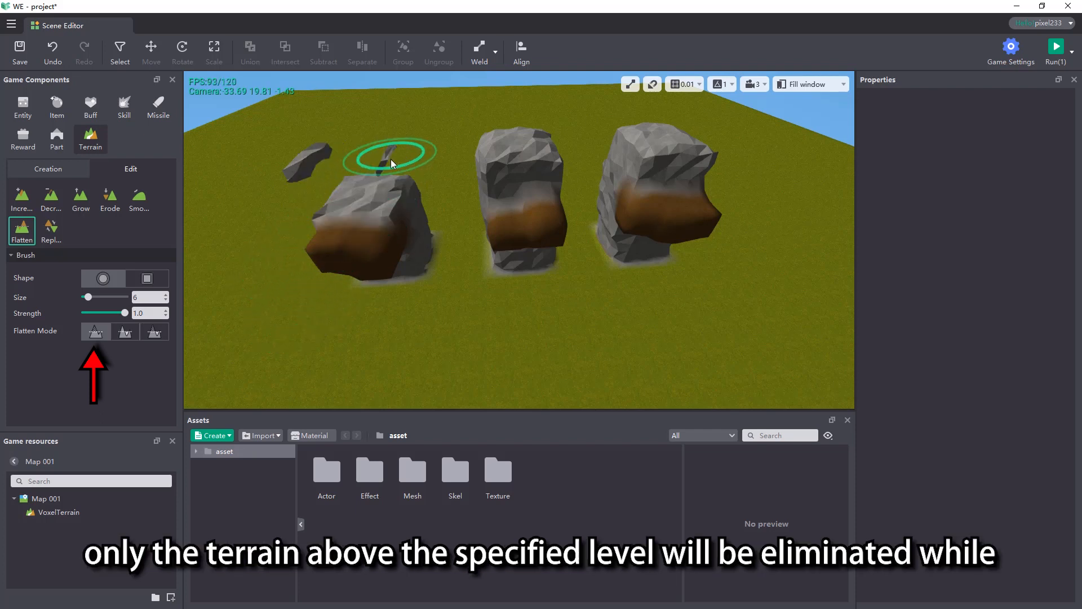
left_click_drag(309, 184, 346, 157)
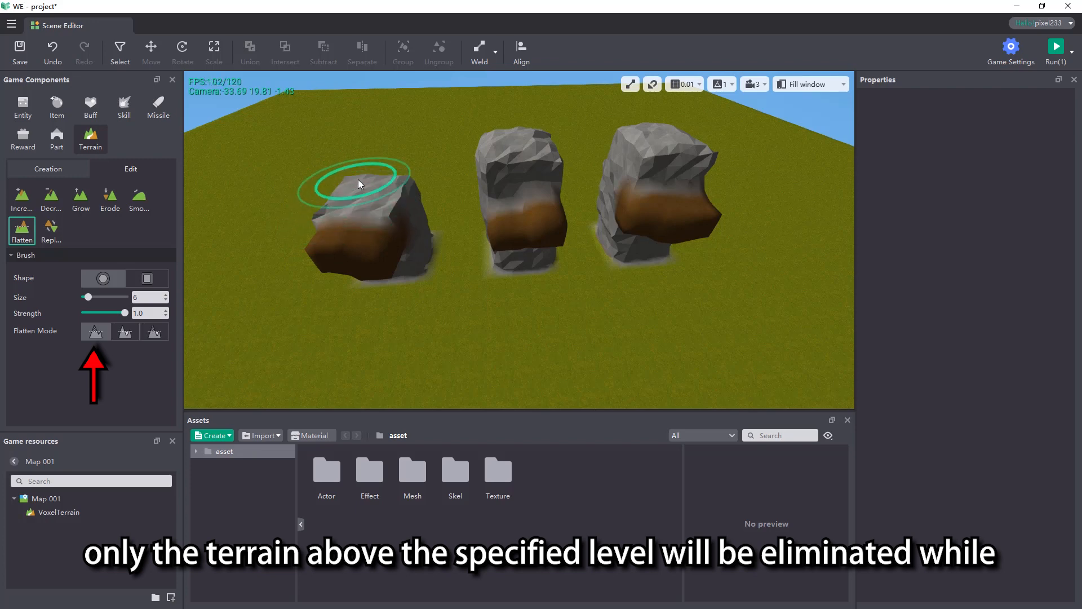
Step: Extend the middle rock pillar into a long level ridge using the Flatten mode that fills terrain below
mouse_move(358, 179)
middle_mouse_down()
mouse_move(414, 178)
mouse_move(447, 228)
mouse_move(373, 304)
middle_mouse_up()
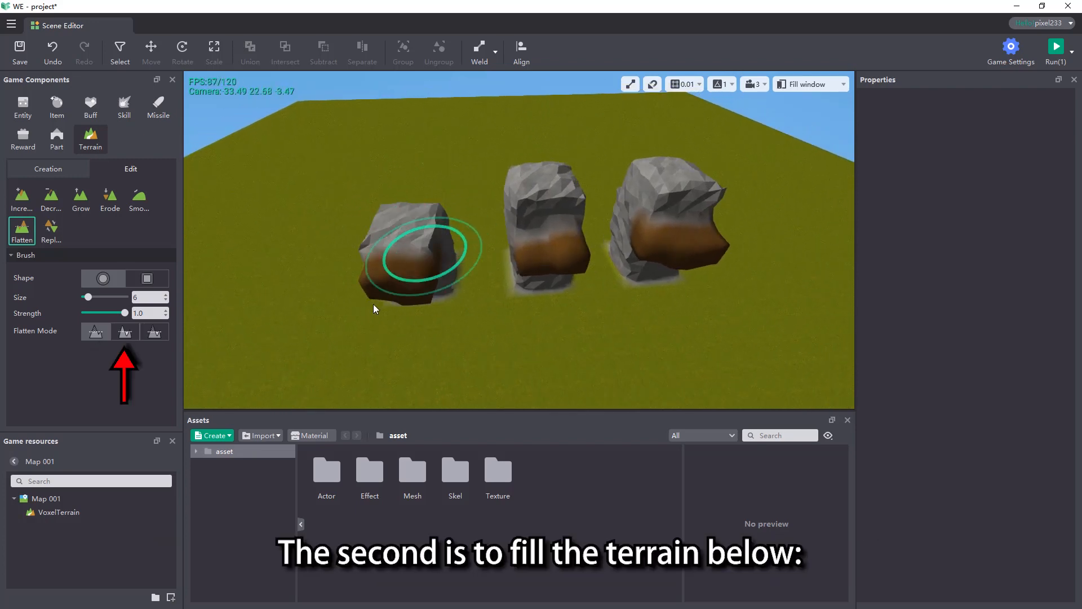
left_click(125, 331)
mouse_move(495, 257)
left_mouse_down()
mouse_move(534, 259)
mouse_move(532, 174)
mouse_move(572, 321)
mouse_move(541, 131)
mouse_move(532, 181)
mouse_move(514, 193)
mouse_move(503, 116)
mouse_move(520, 141)
left_mouse_up()
right_click_drag(520, 141, 537, 127)
scroll(544, 138, "down", 4)
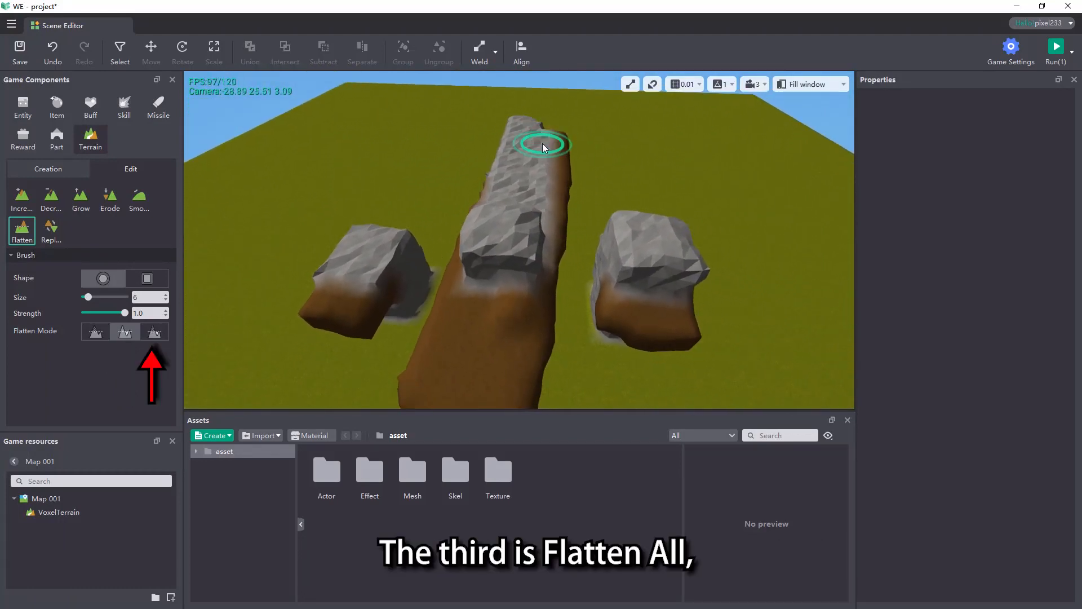
Step: Level the rightmost rock pillar with the Flatten brush in Flatten All mode at size 6 and strength 1.0
left_click(154, 332)
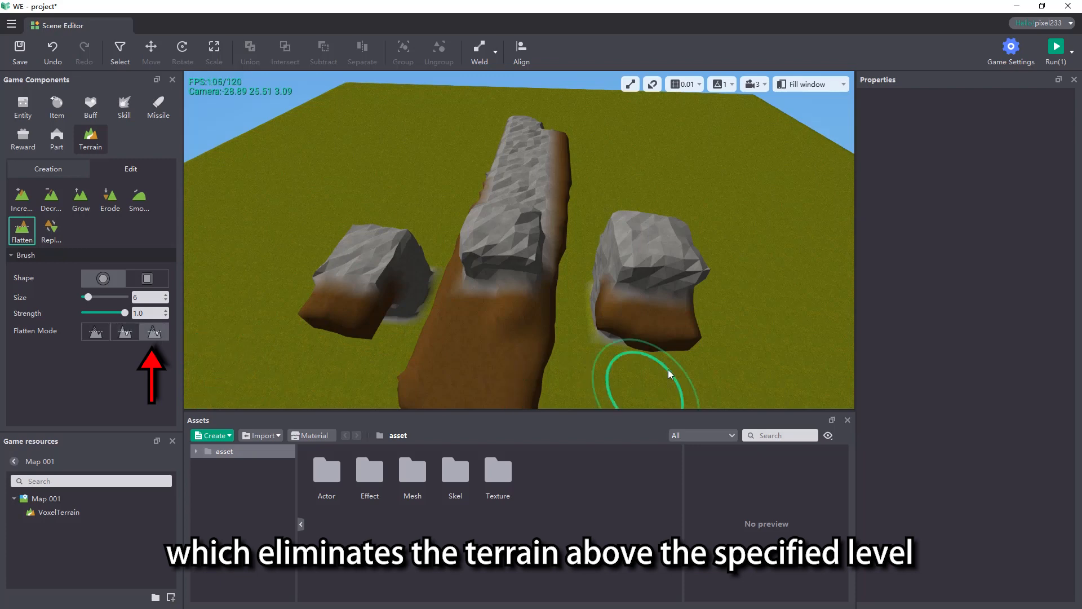
mouse_move(668, 370)
left_mouse_down()
mouse_move(649, 353)
mouse_move(655, 206)
mouse_move(663, 367)
mouse_move(668, 198)
left_mouse_up()
mouse_move(668, 198)
right_mouse_down()
mouse_move(678, 255)
mouse_move(634, 272)
right_mouse_up()
left_click_drag(633, 273, 544, 311)
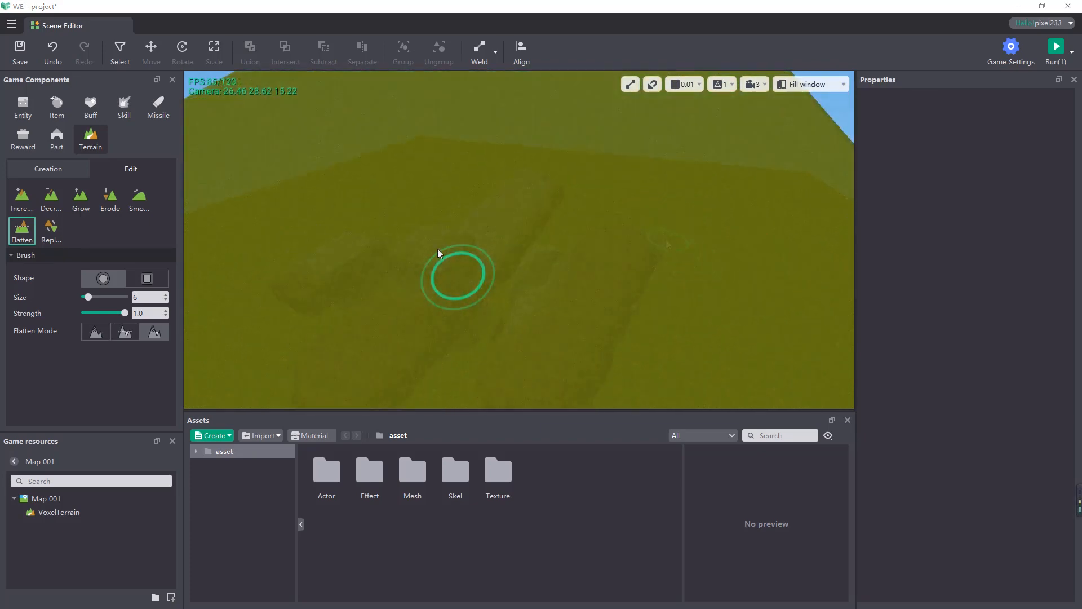
Step: Paint a brown soil patch and an overlapping pale bluish-white patch on the grass with the Replace brush at size 6
left_click(51, 236)
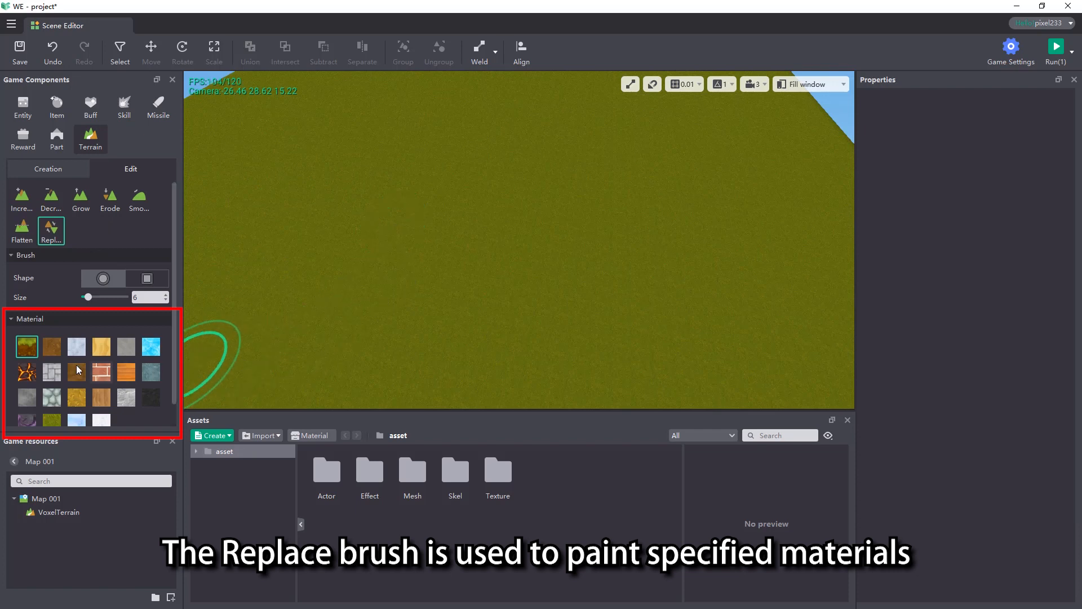
left_click(51, 347)
mouse_move(389, 201)
left_mouse_down()
mouse_move(457, 219)
mouse_move(460, 198)
left_mouse_up()
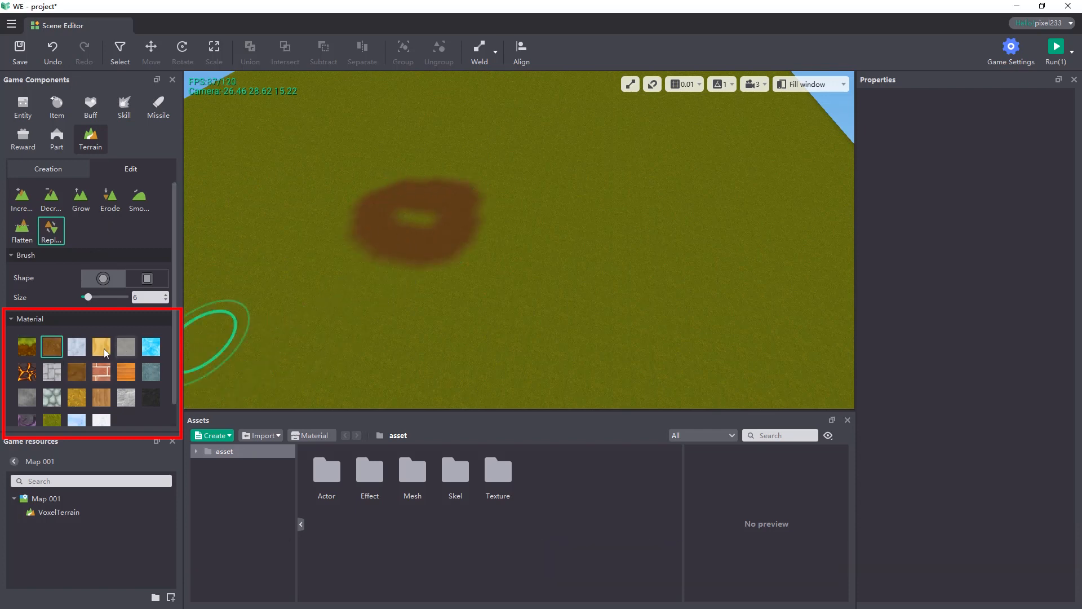
left_click(82, 347)
left_click_drag(621, 243, 529, 225)
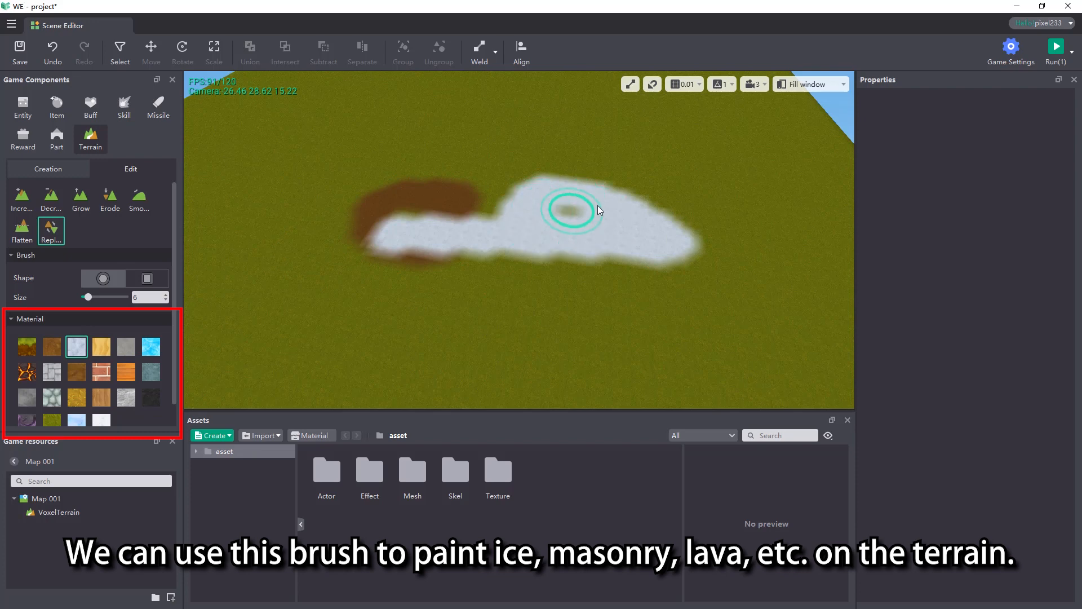
Step: Paint strokes of the bright blue material and the lava material on the grass with the Replace brush
left_click(144, 351)
mouse_move(299, 166)
left_mouse_down()
mouse_move(338, 150)
mouse_move(310, 193)
left_mouse_up()
left_click(22, 377)
mouse_move(404, 300)
left_mouse_down()
mouse_move(373, 285)
mouse_move(299, 302)
left_mouse_up()
left_click_drag(298, 302, 270, 281)
scroll(118, 343, "down", 1)
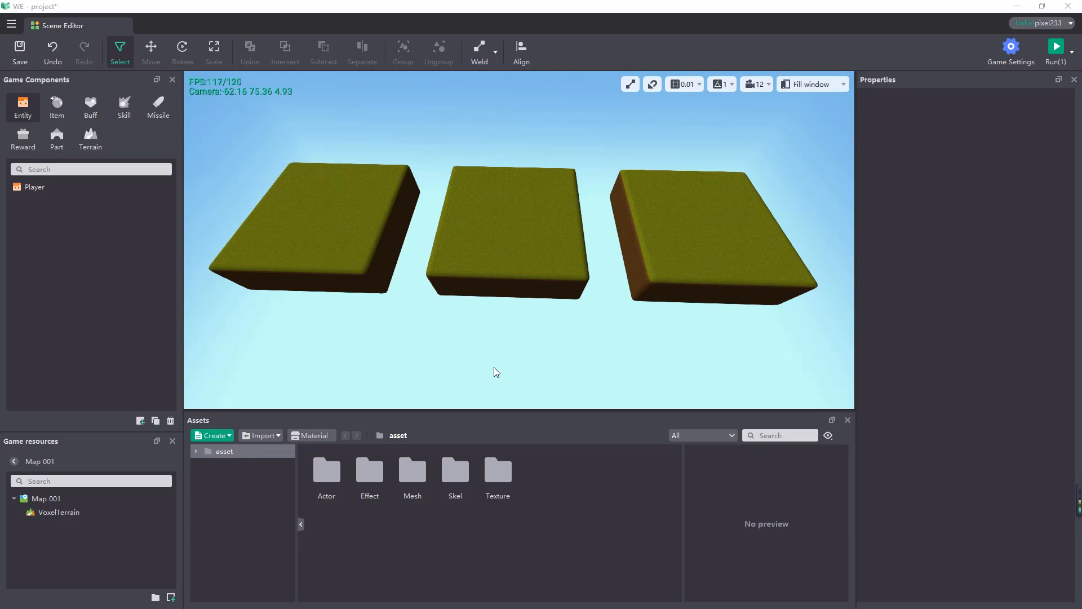
Step: Start creating a terrain and set its length to 47, width to 78 and height to 33
left_click(89, 138)
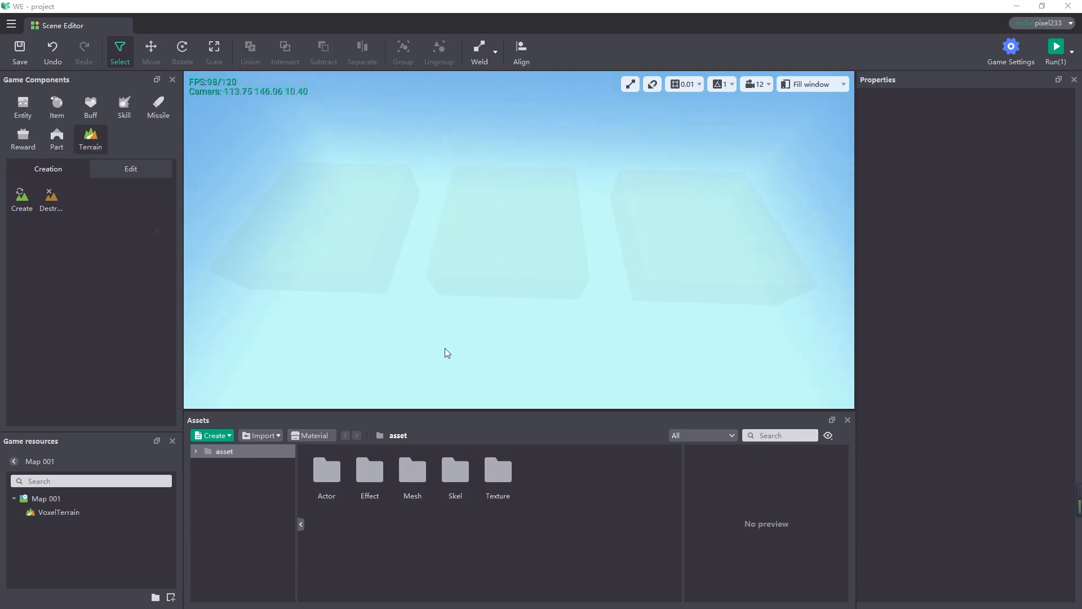
left_click(25, 203)
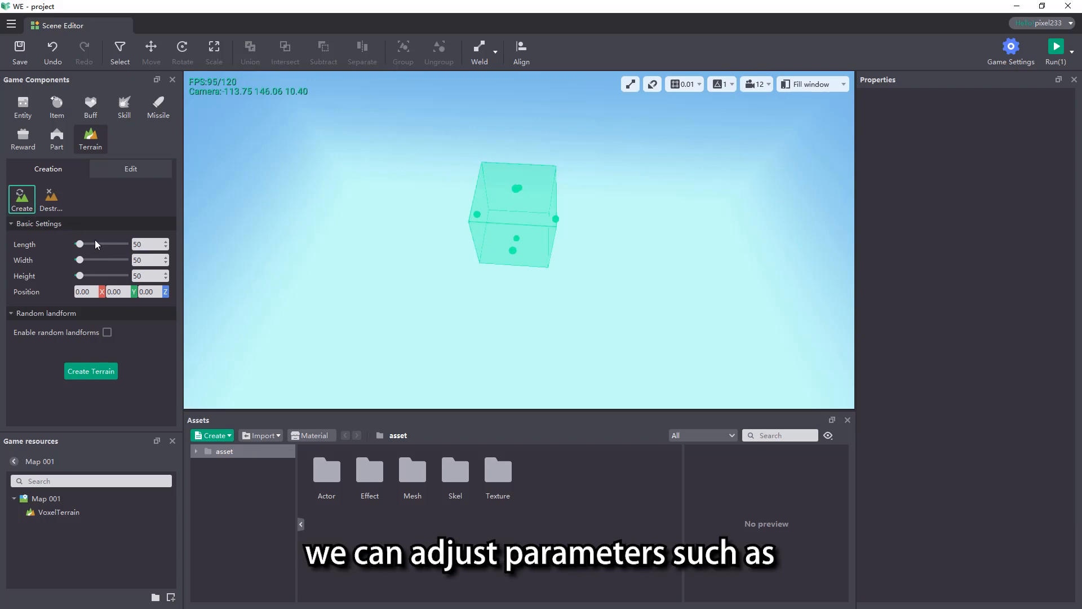
left_click_drag(80, 243, 79, 276)
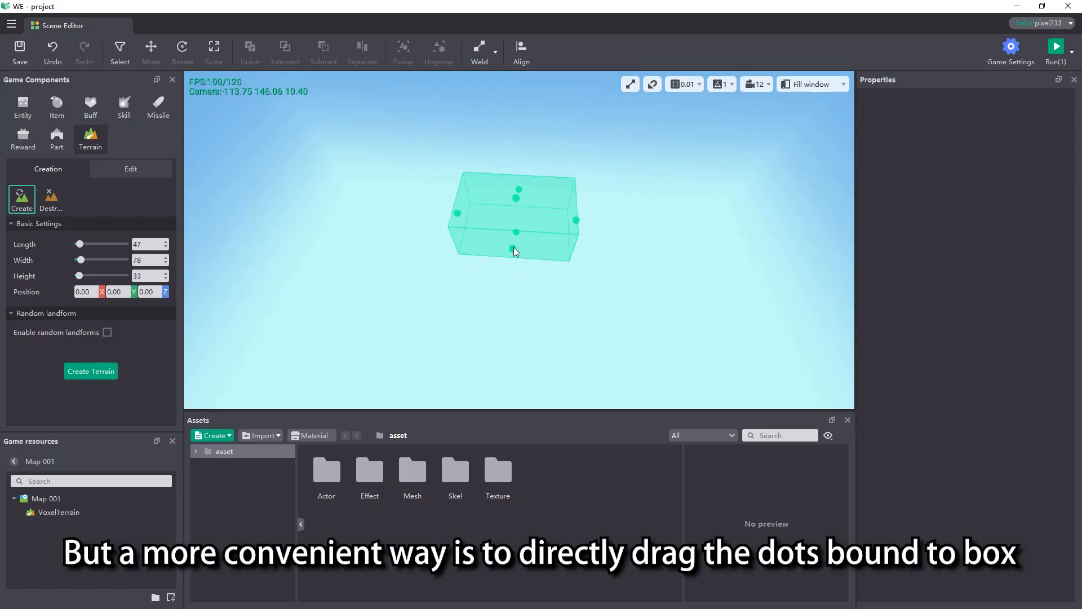
Step: Reshape the terrain's bounding box by its handles to length 71, width 74 and height 30, and create the terrain
left_click_drag(512, 248, 514, 278)
left_click_drag(452, 227, 516, 213)
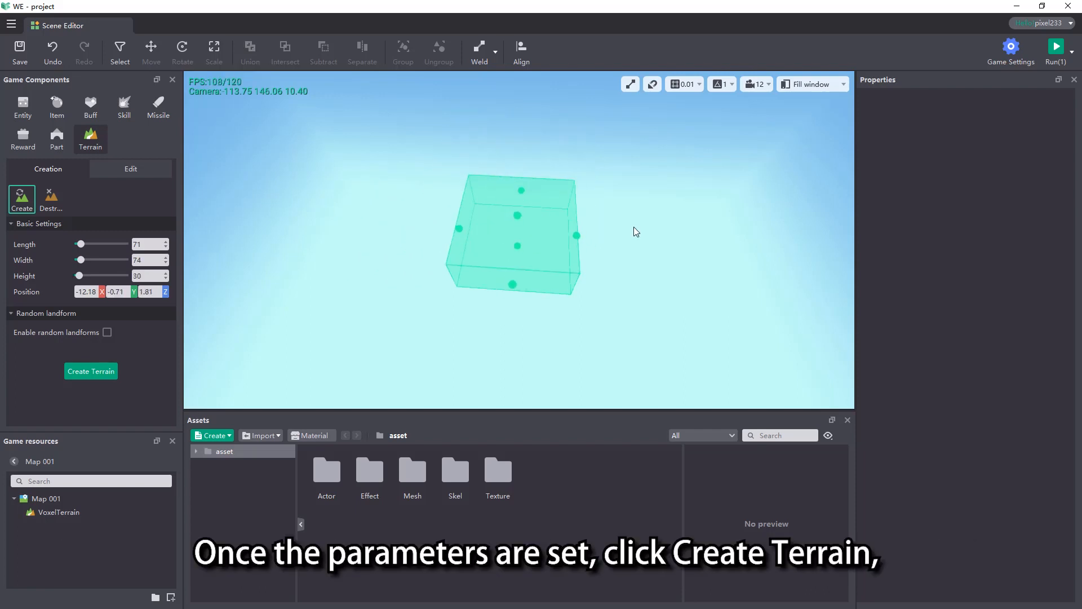
left_click(92, 371)
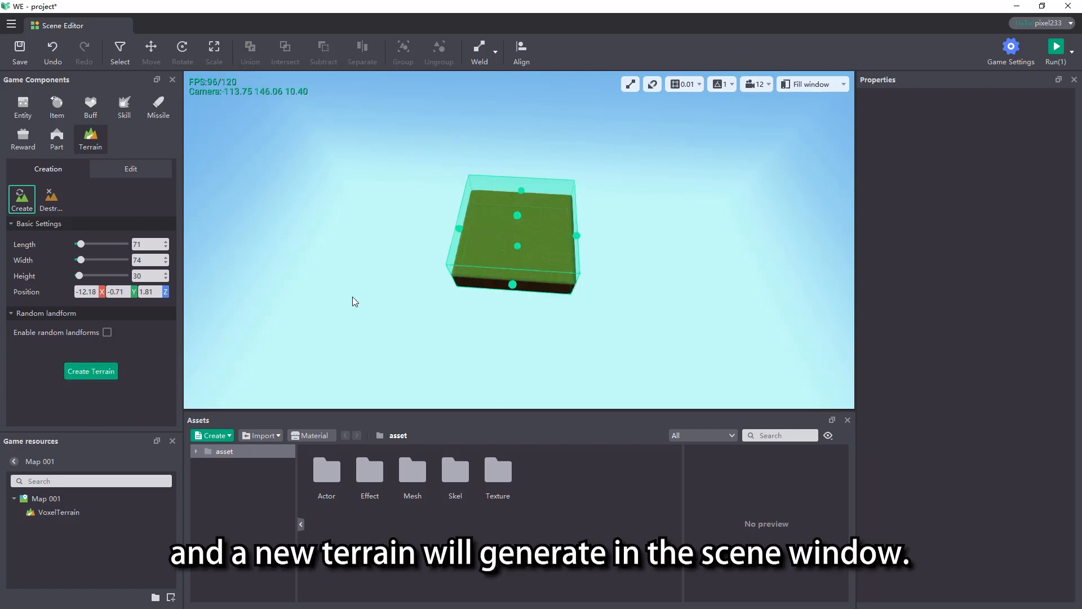
Step: Examine the height of the generated terrain against its bounding box from closer and lower viewpoints
right_click_drag(379, 299, 362, 308)
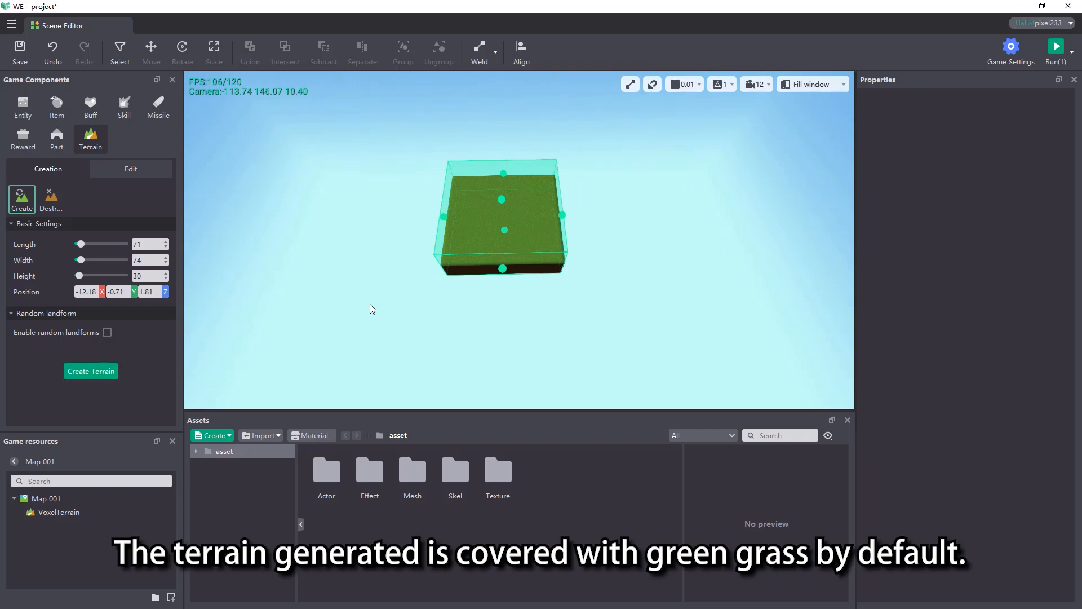
scroll(385, 297, "up", 5)
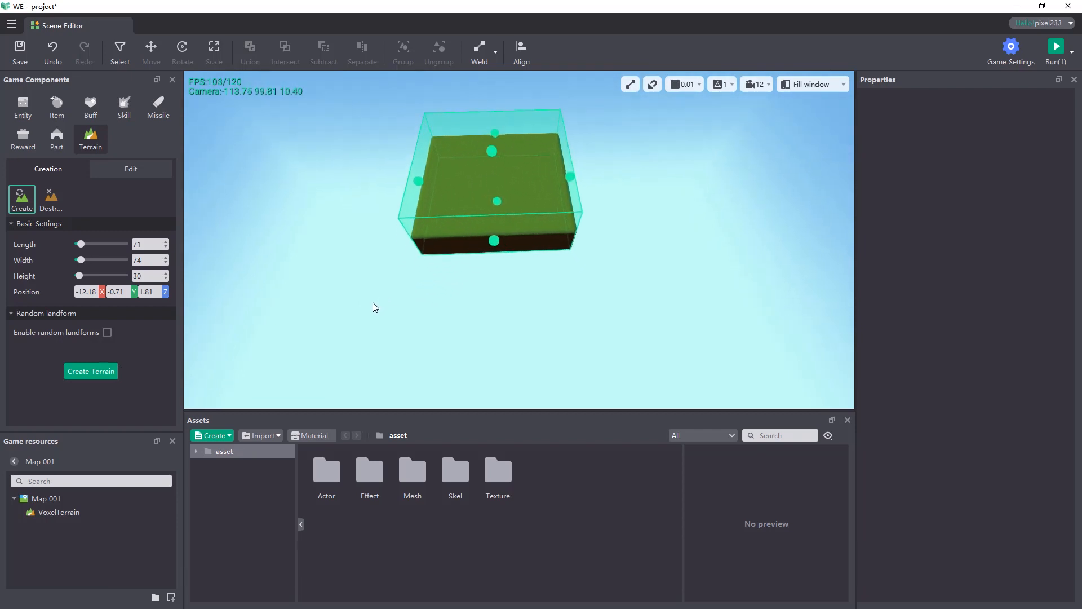
scroll(373, 307, "up", 8)
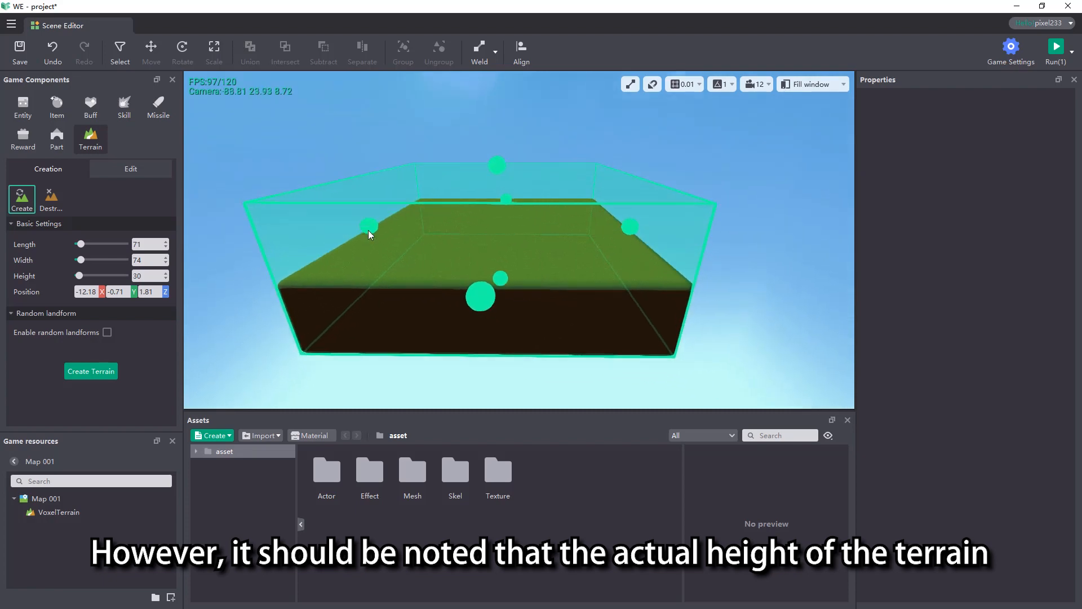
mouse_move(367, 230)
right_mouse_down()
mouse_move(335, 215)
mouse_move(364, 213)
right_mouse_up()
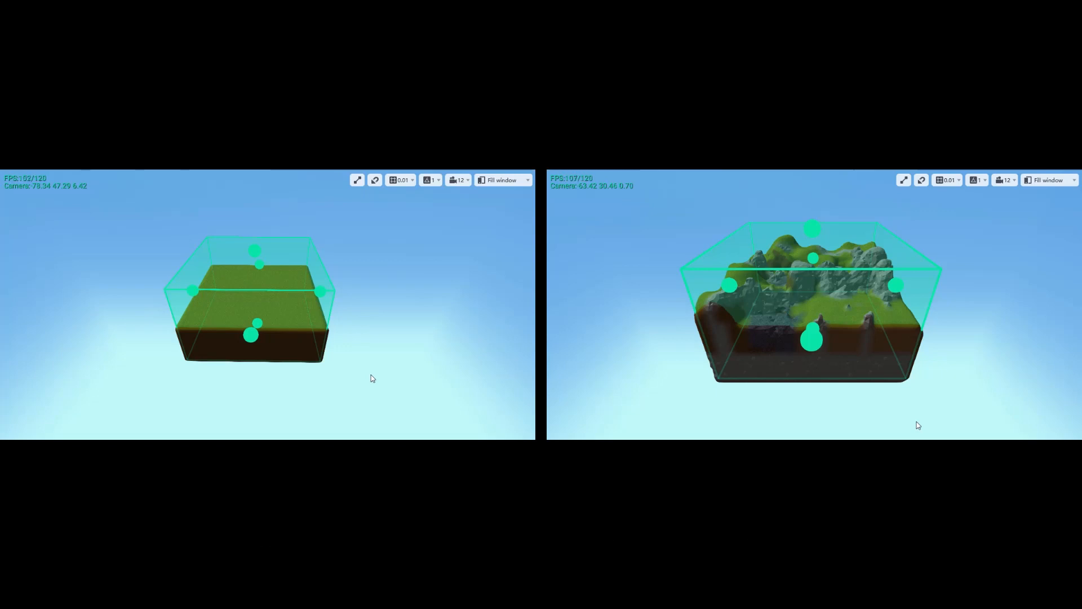
left_click_drag(373, 378, 258, 353)
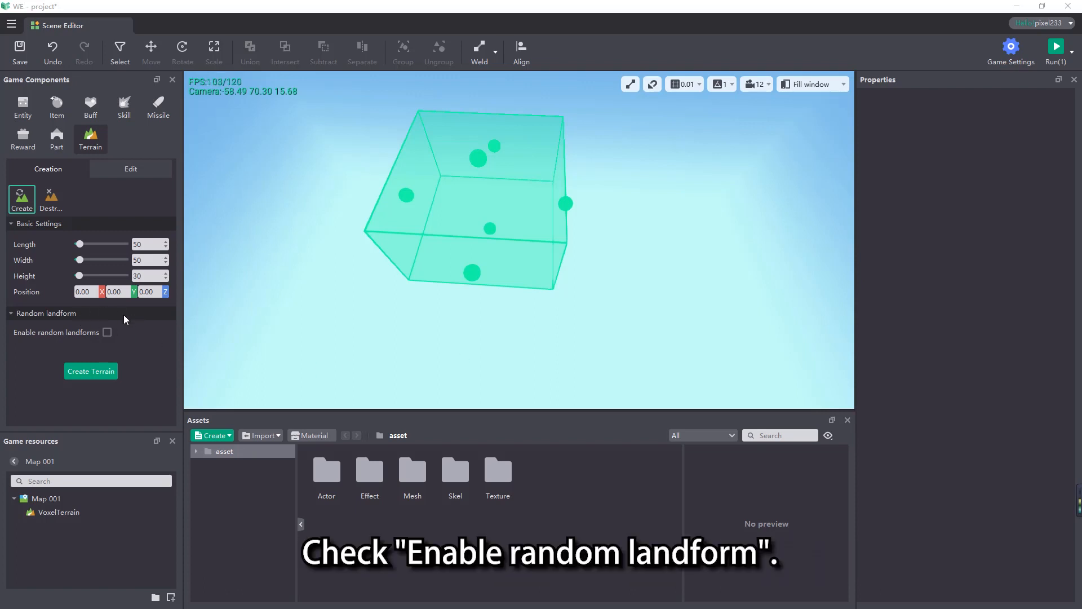
Step: Enable random landforms for the 50 × 50 × 30 terrain and apply all four landforms with size 25
left_click(107, 332)
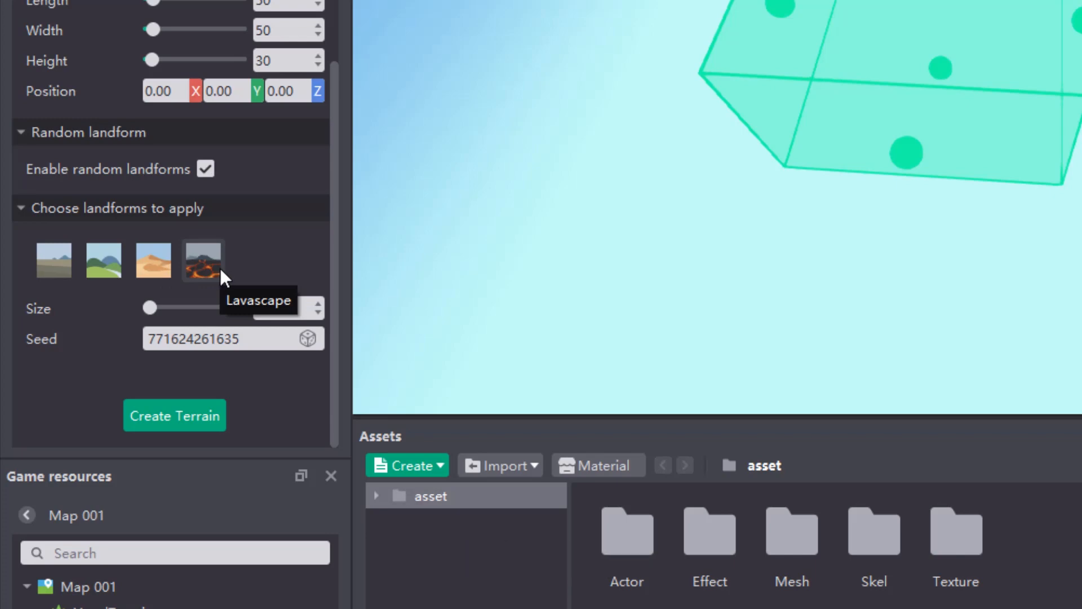
left_click(52, 264)
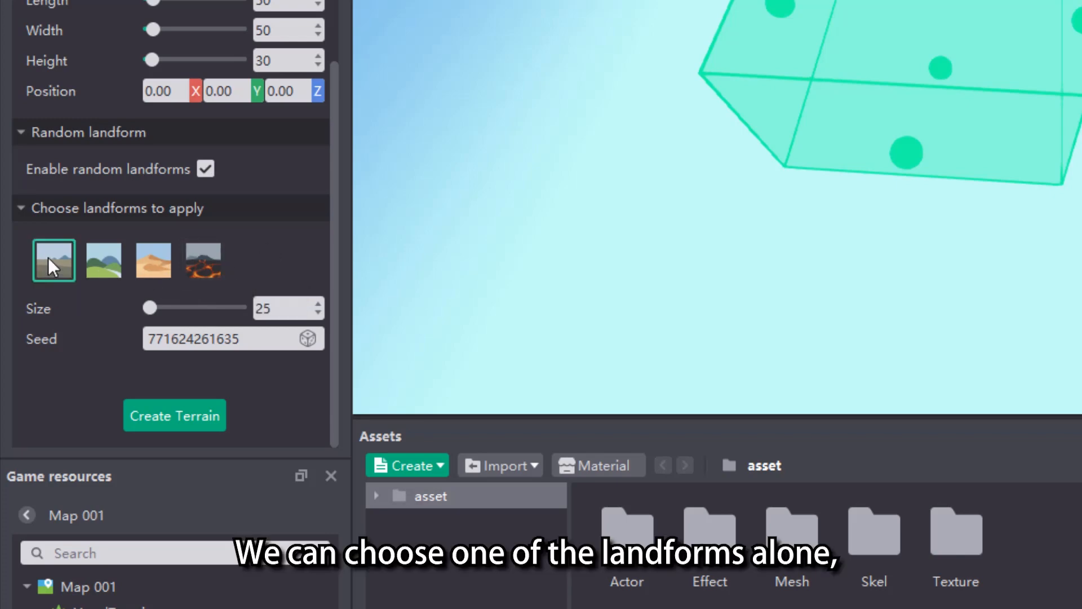
left_click(106, 262)
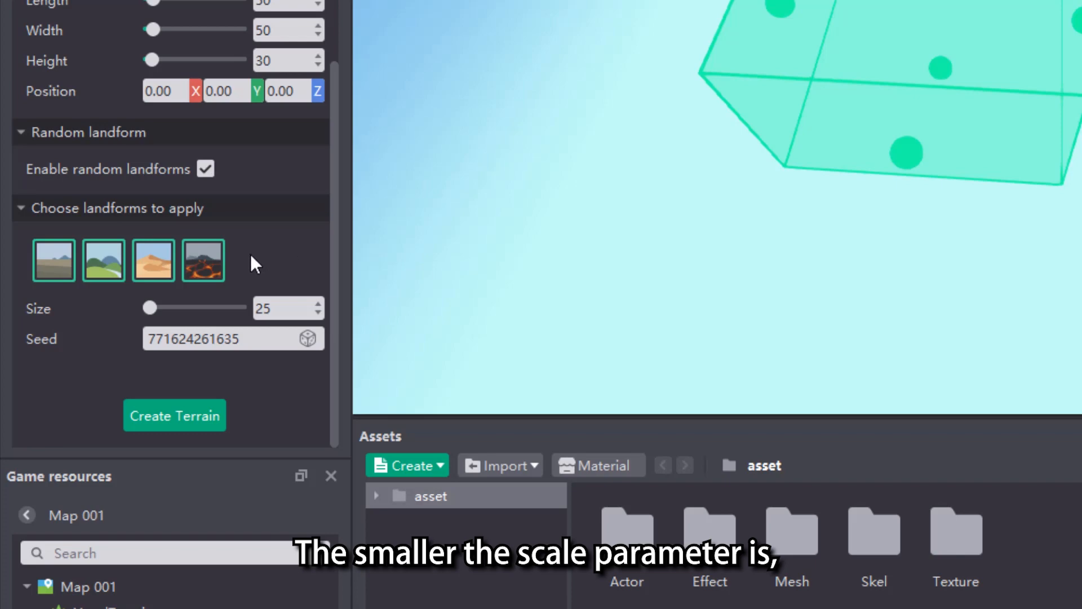
mouse_move(151, 307)
left_mouse_down()
mouse_move(232, 313)
mouse_move(142, 311)
left_mouse_up()
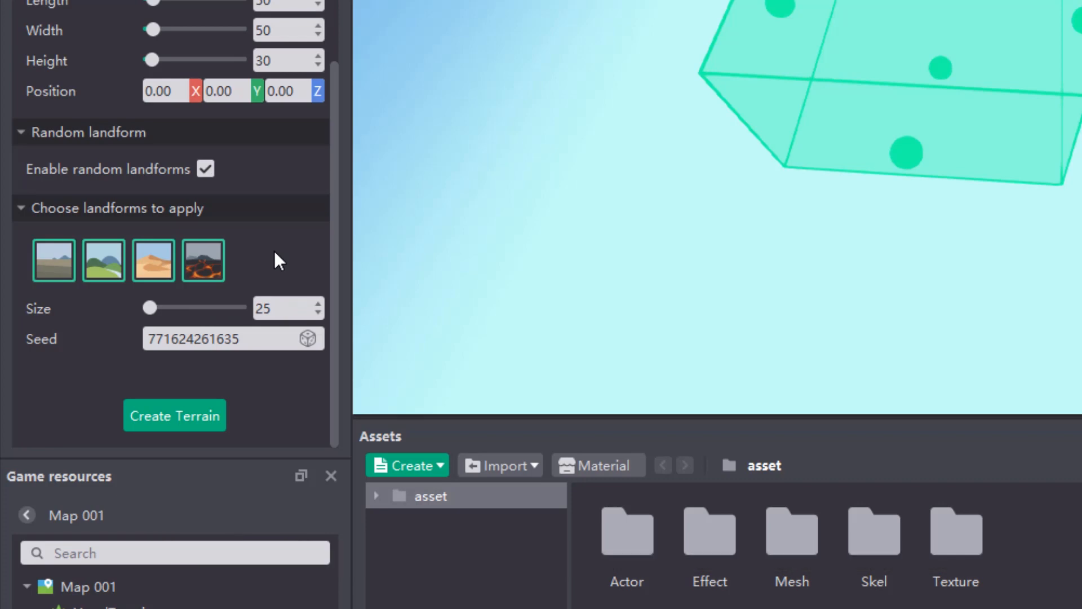
Step: Randomize the seed number several times and create the random terrain from it
left_click(308, 339)
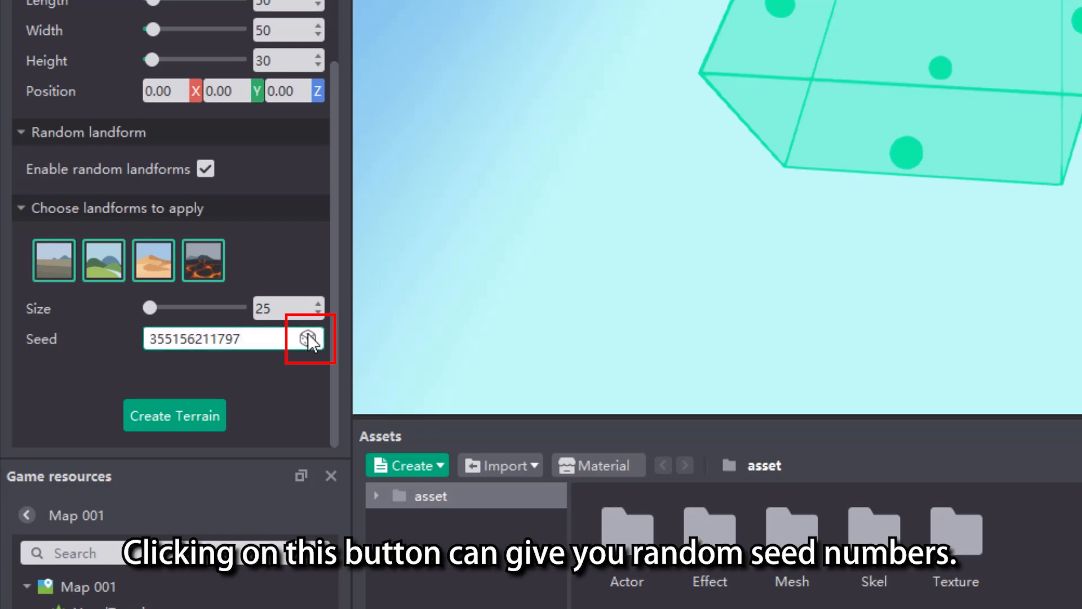
left_click(308, 339)
left_click(307, 338)
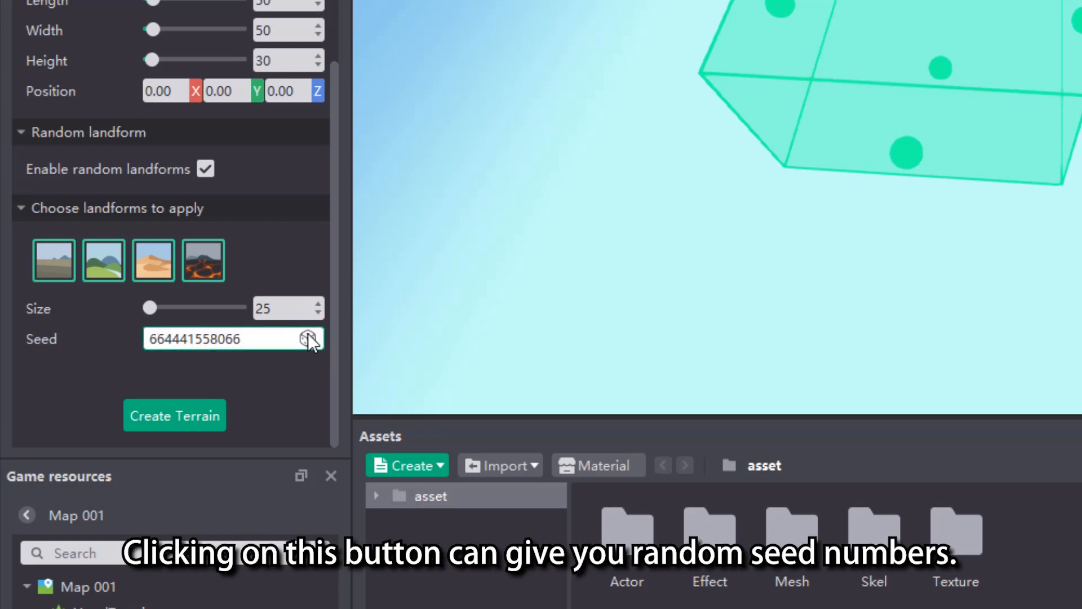
left_click(308, 339)
left_click(308, 338)
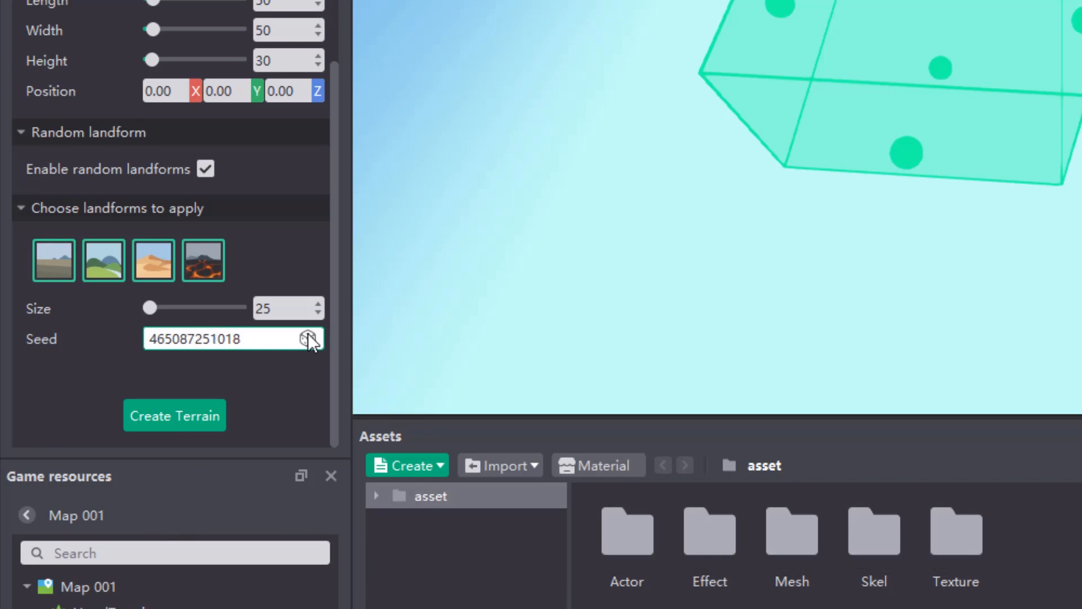
left_click(307, 338)
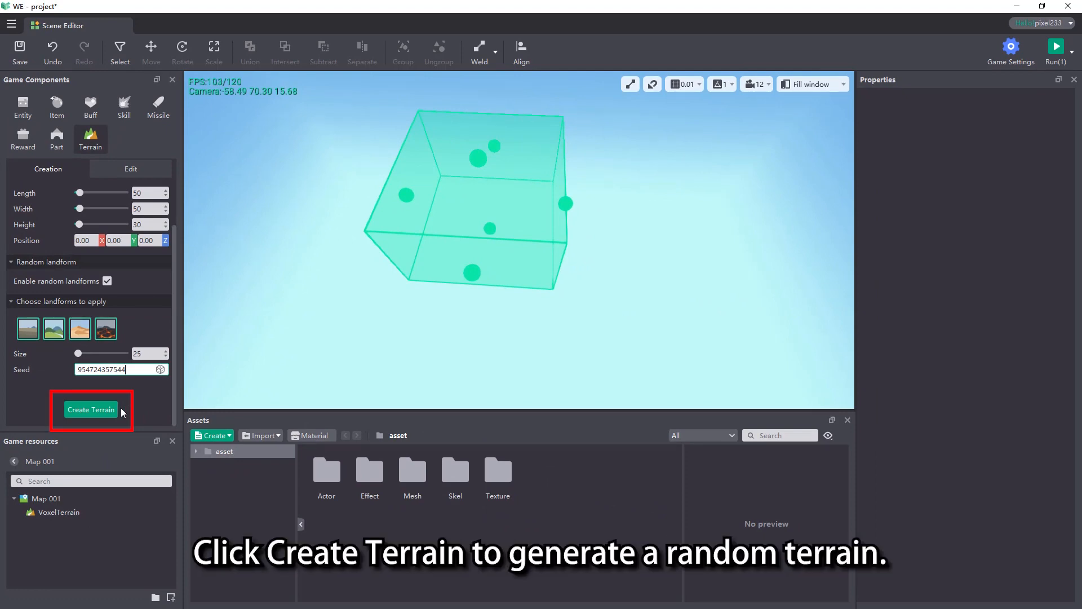
left_click(92, 409)
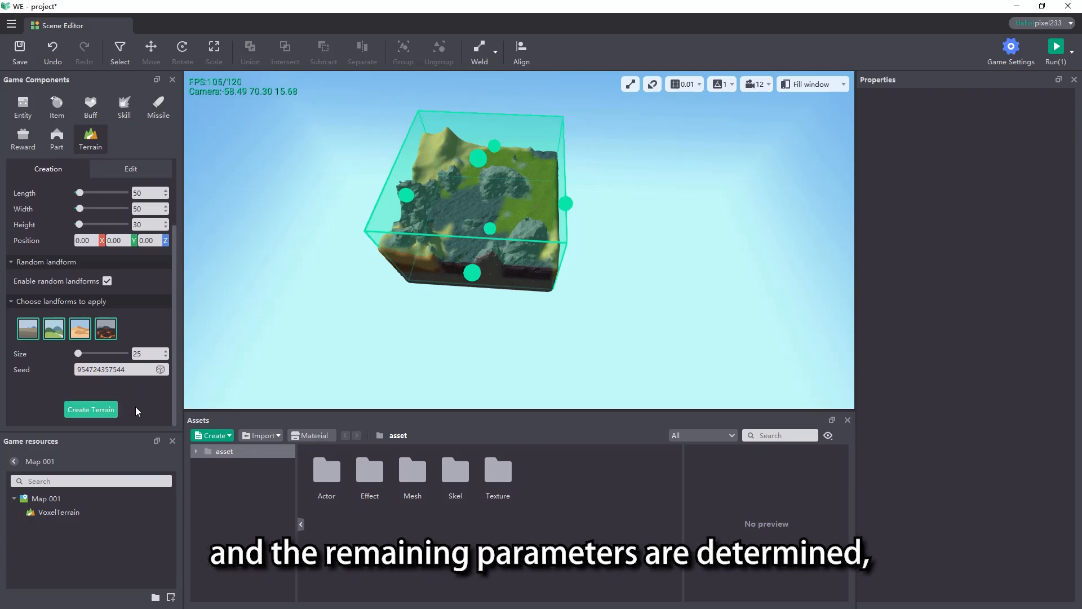
Step: Regenerate the terrain repeatedly, using a new random seed each time and keeping the other parameters
left_click(147, 370)
left_click(115, 411)
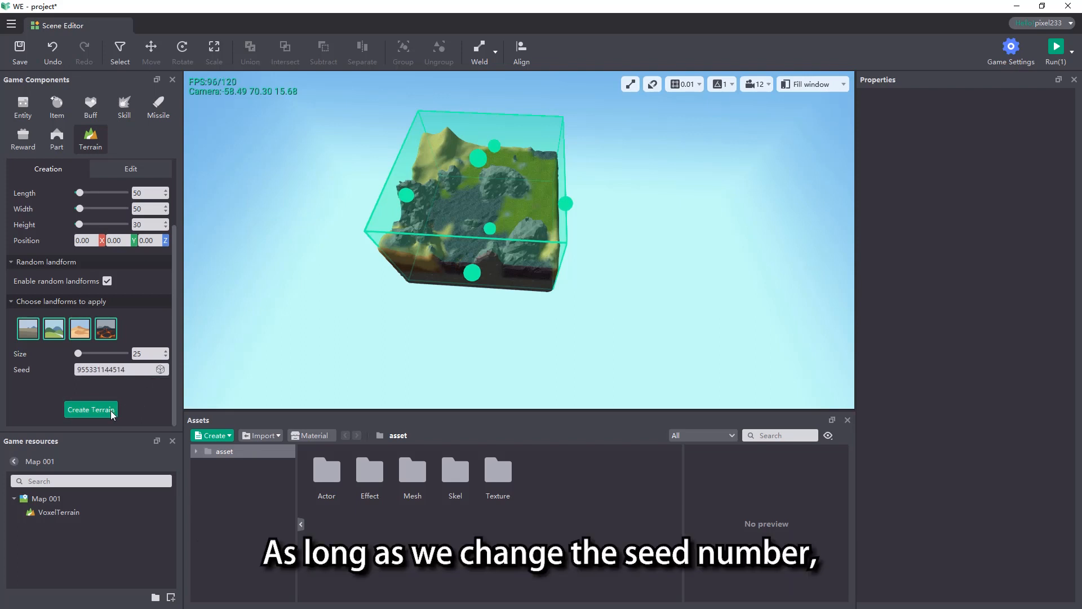
left_click(110, 406)
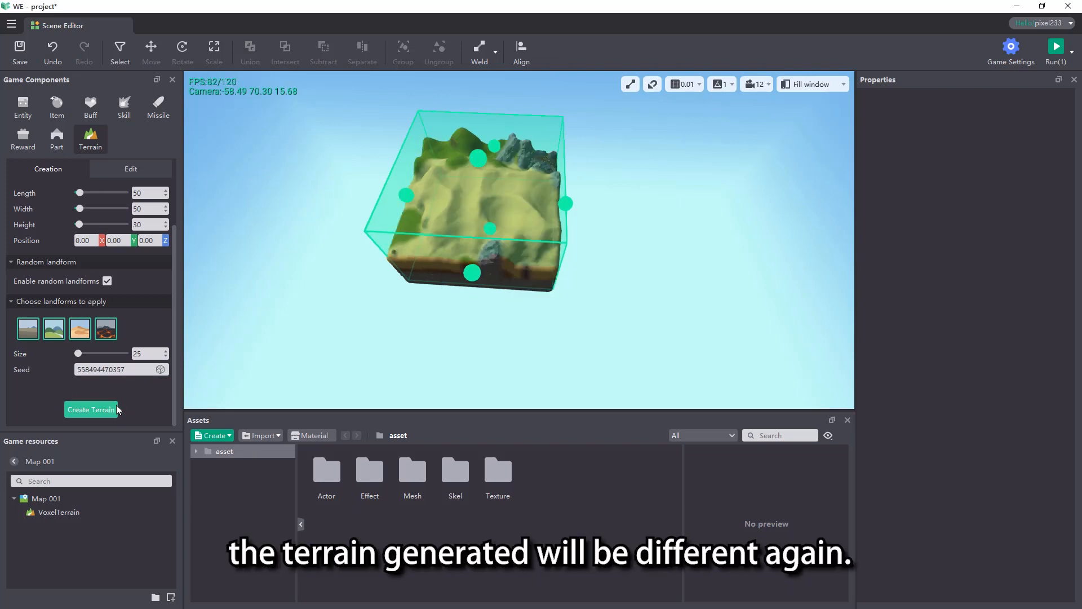
left_click(161, 370)
left_click(100, 408)
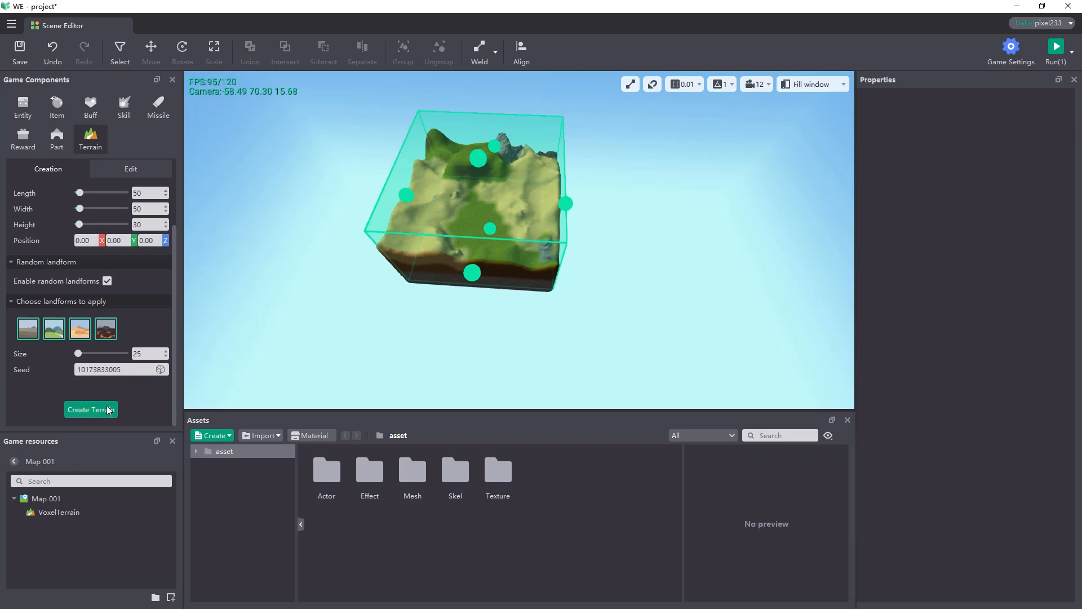
left_click(161, 370)
left_click(106, 410)
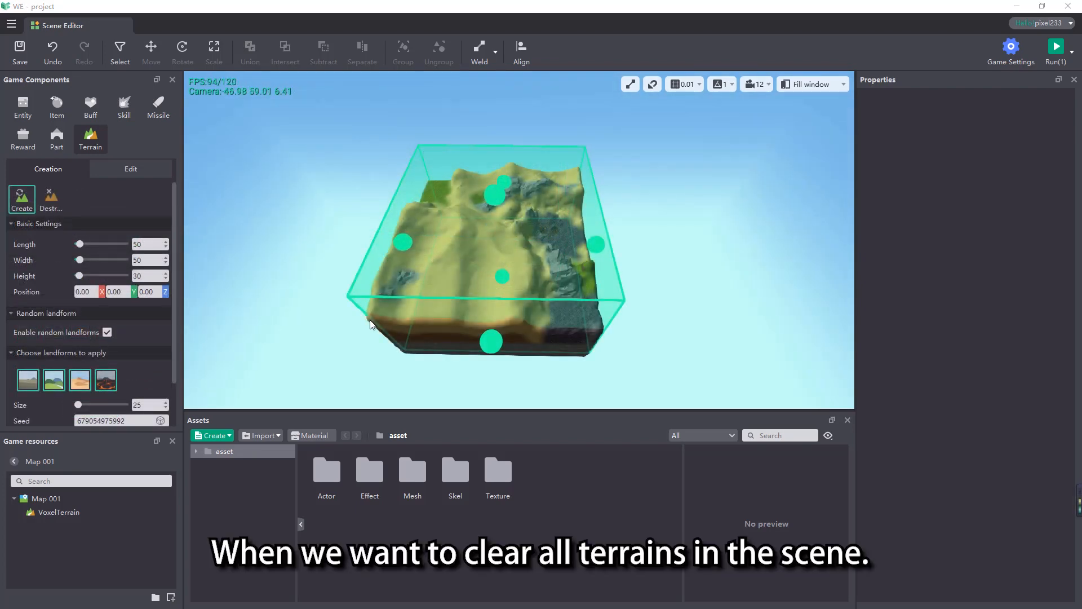
Step: Destroy all terrain in the scene and accept the reset
left_click(52, 202)
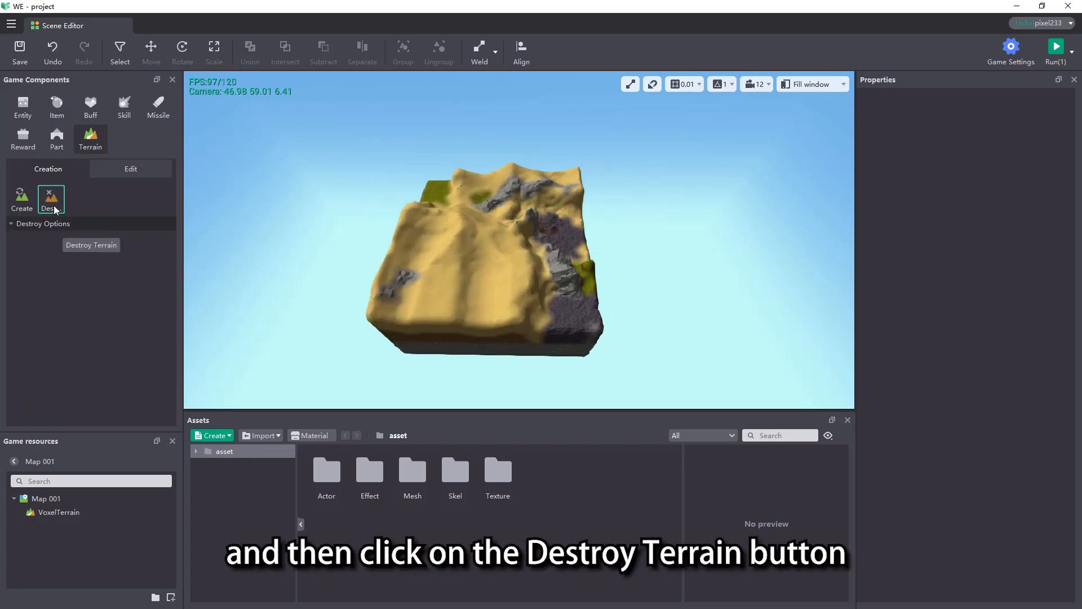
left_click(103, 247)
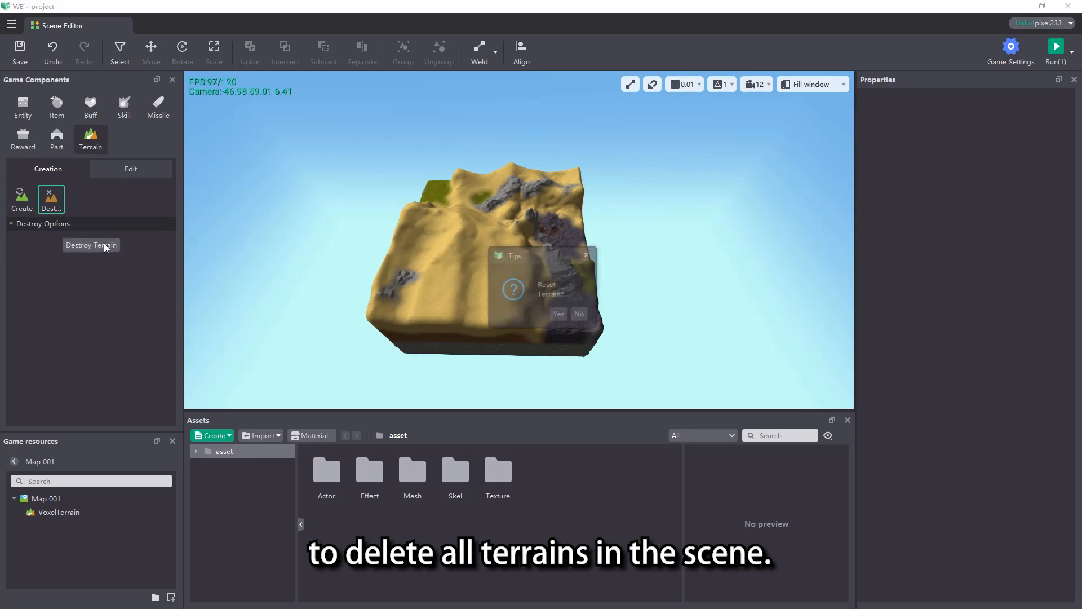
left_click(559, 317)
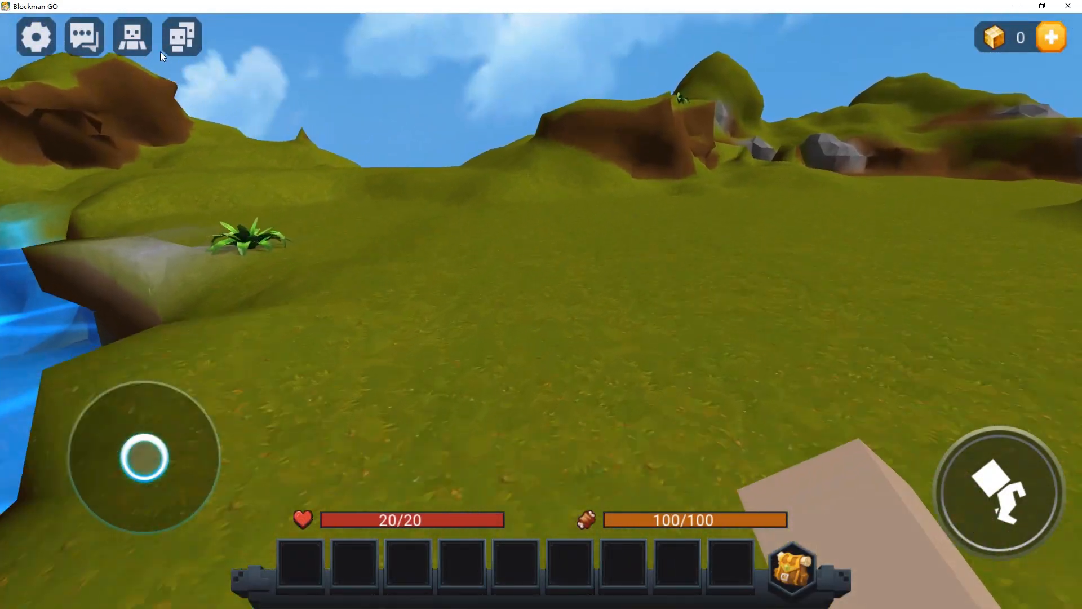
Step: Change the camera in the running Blockman GO game to a third-person view behind the character
left_click(133, 37)
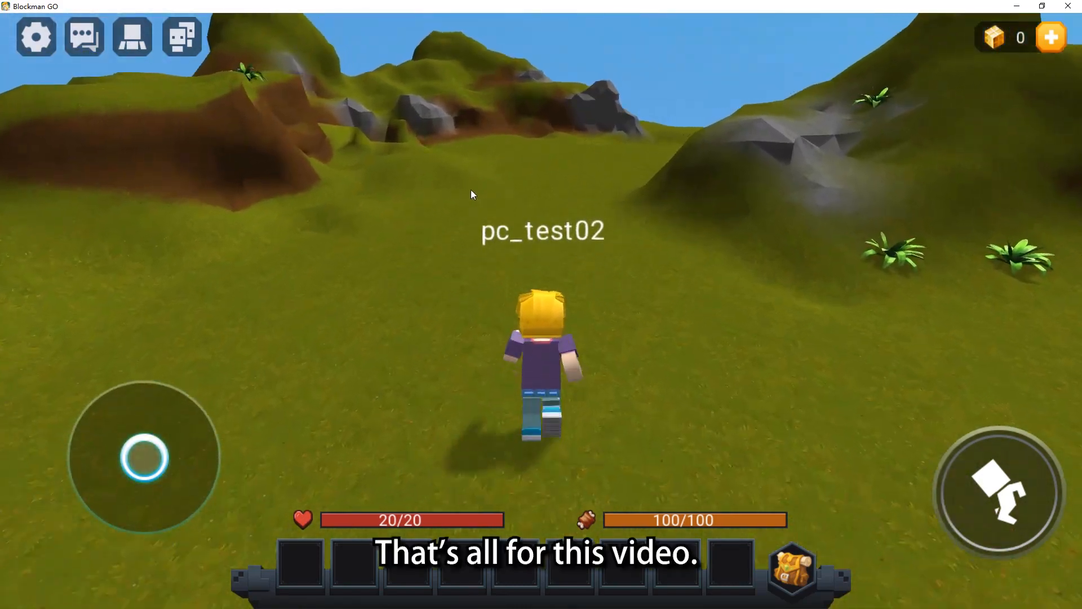